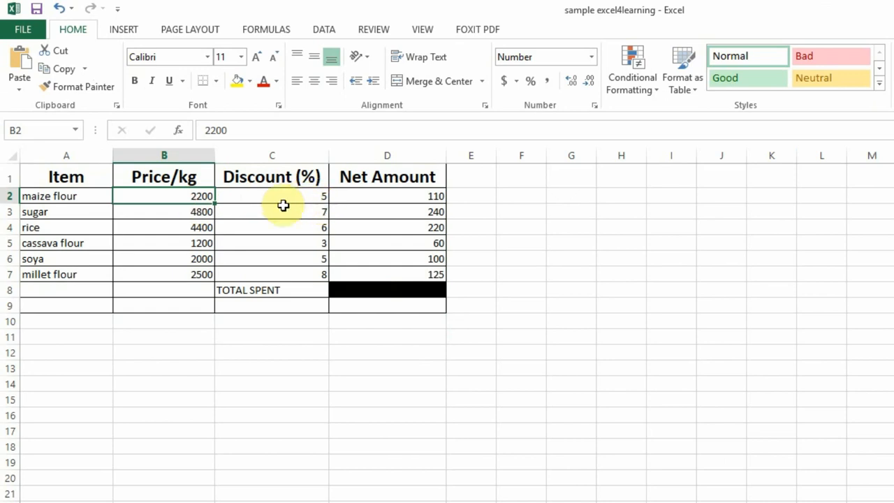
Examine the price table's items, discount percentages and the Net Amount formula for maize flour.
drag(59, 178, 389, 305)
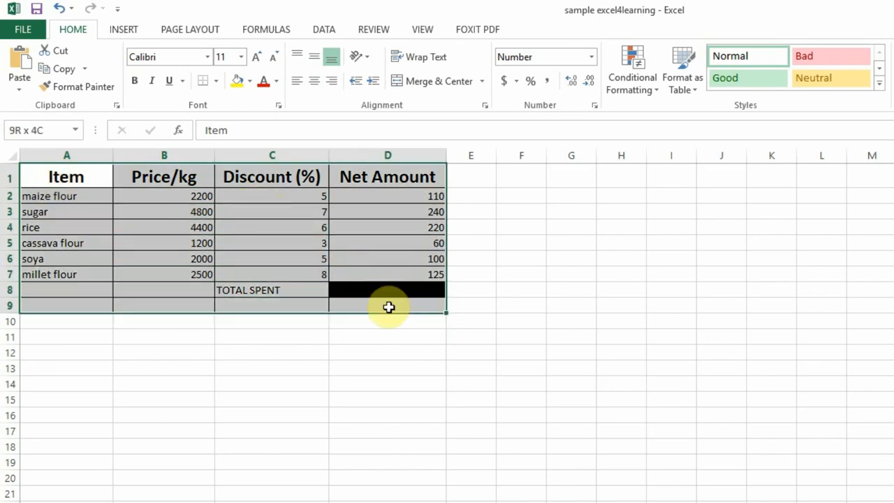
click(76, 198)
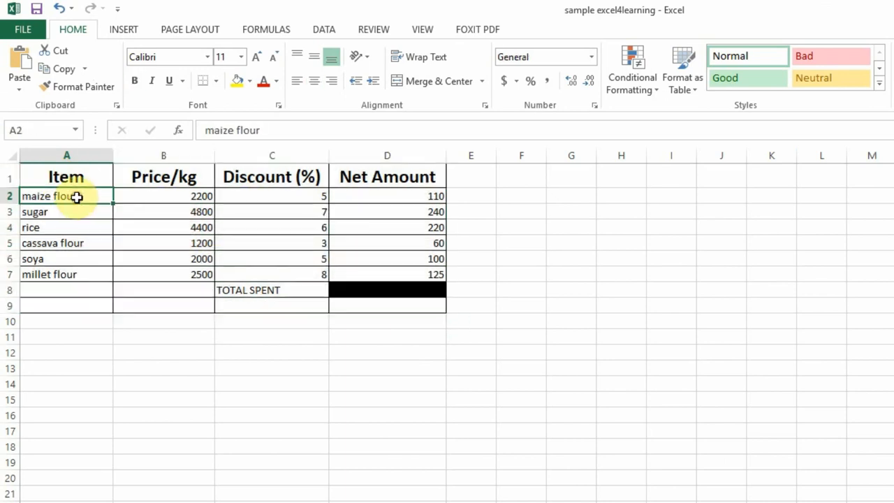
click(74, 210)
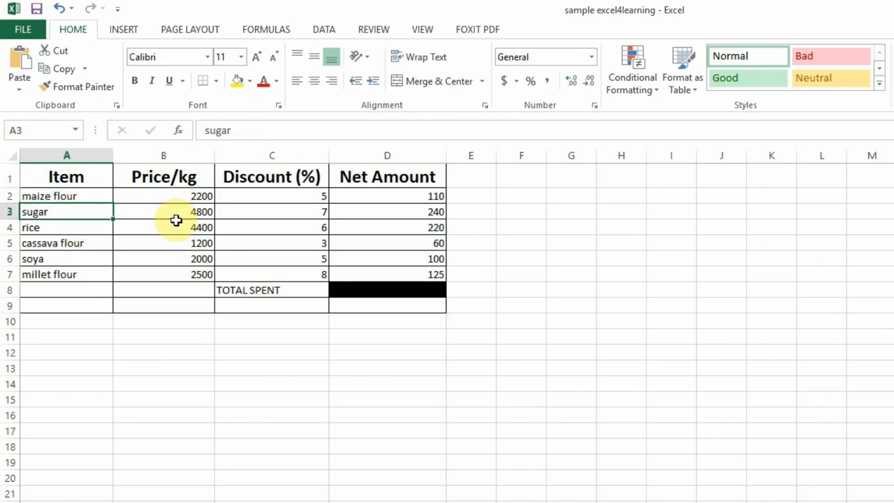
click(289, 196)
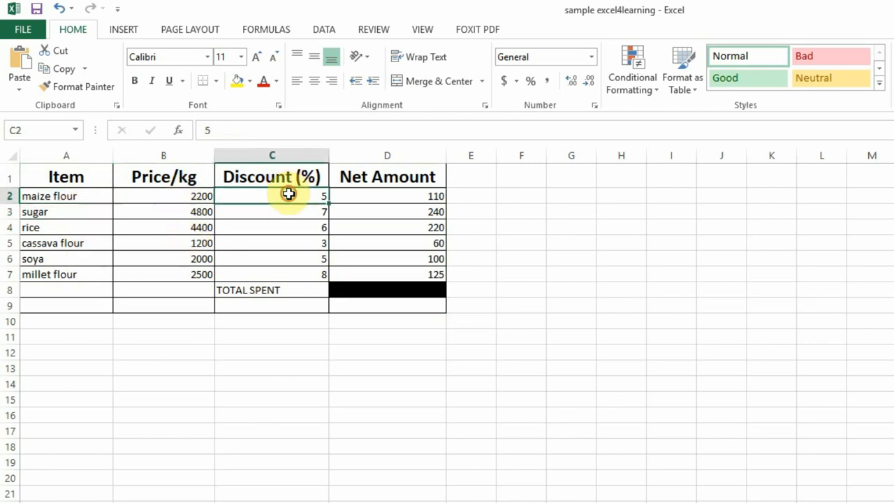
click(296, 211)
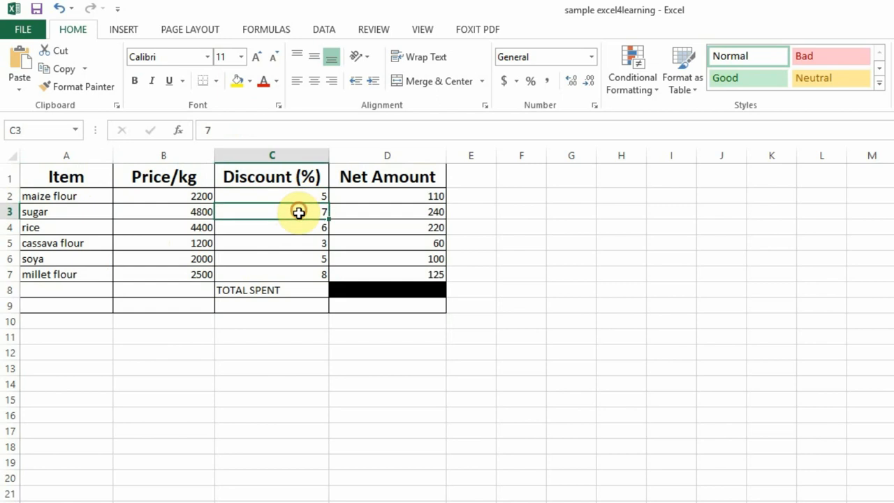
click(298, 226)
click(299, 242)
click(303, 260)
click(305, 275)
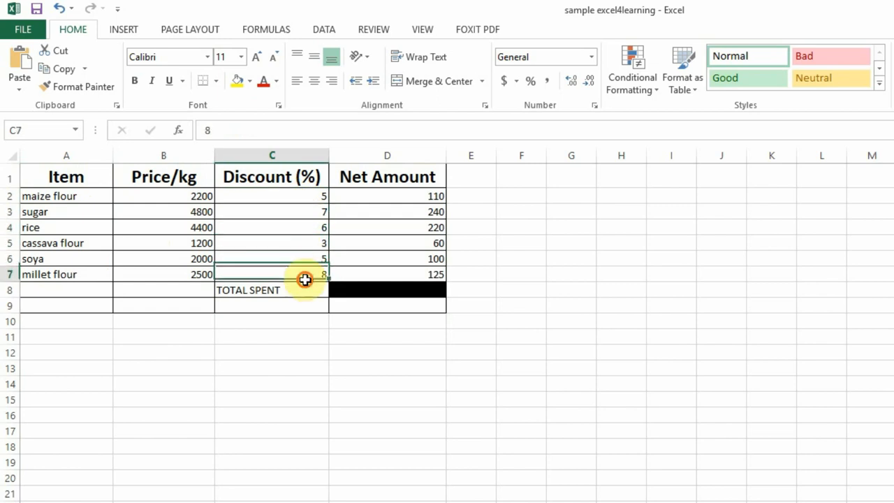
click(436, 198)
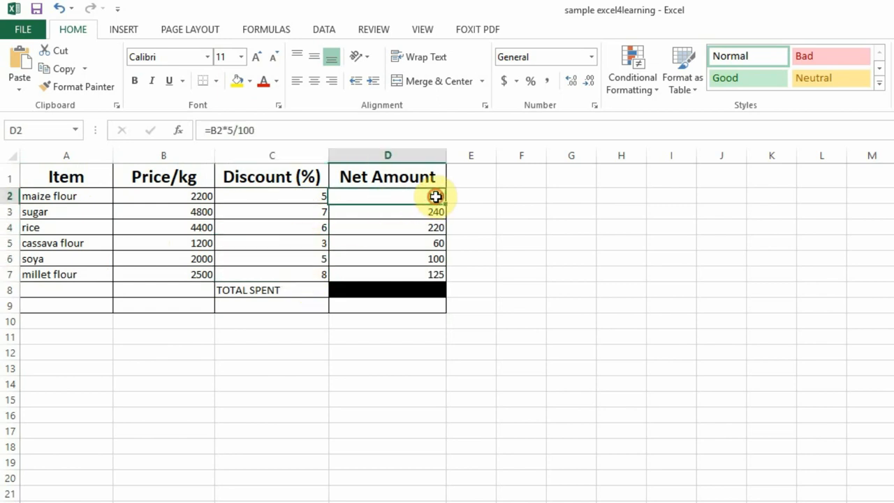
Clear the existing Net Amount formulas from D2:D7 and select D2.
drag(409, 196, 429, 277)
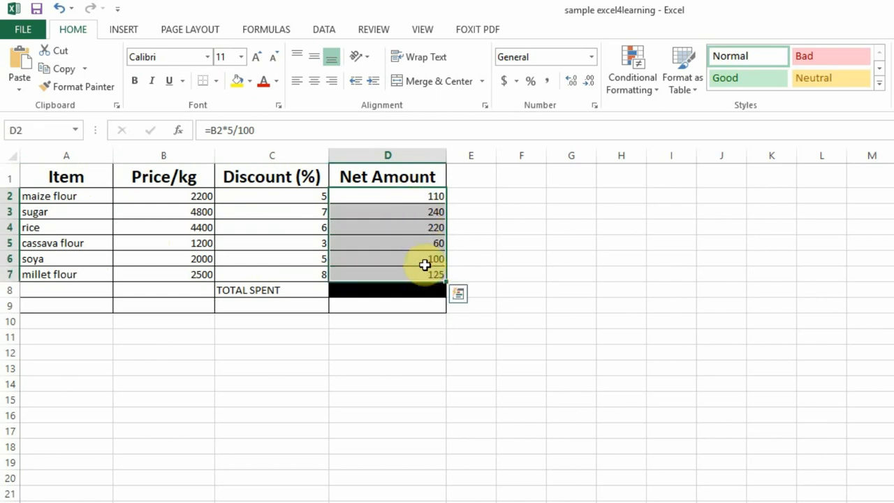
key(Delete)
click(389, 200)
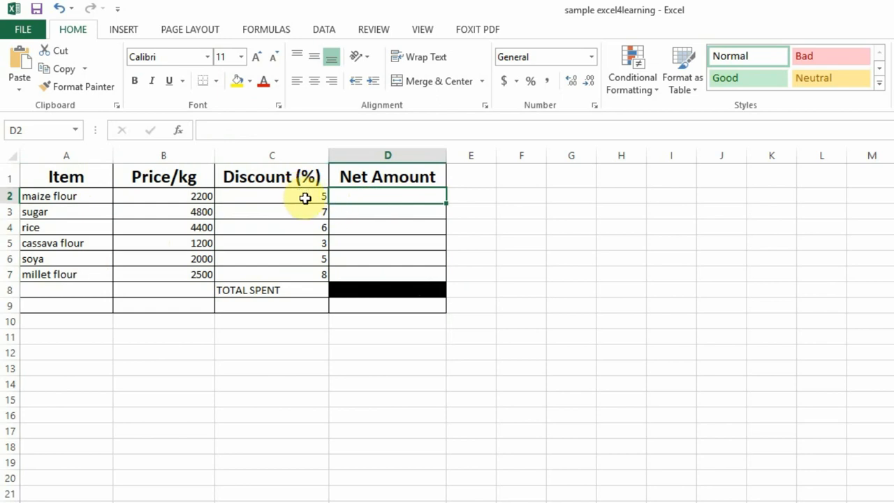
click(302, 197)
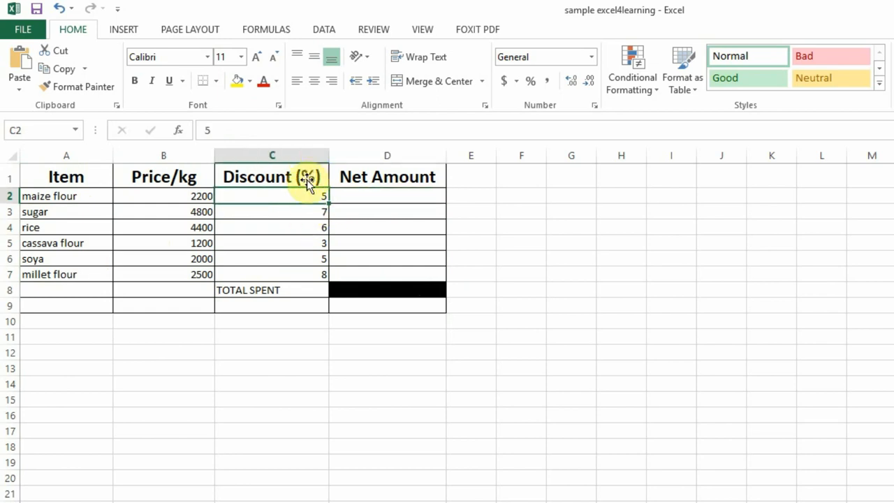
click(371, 197)
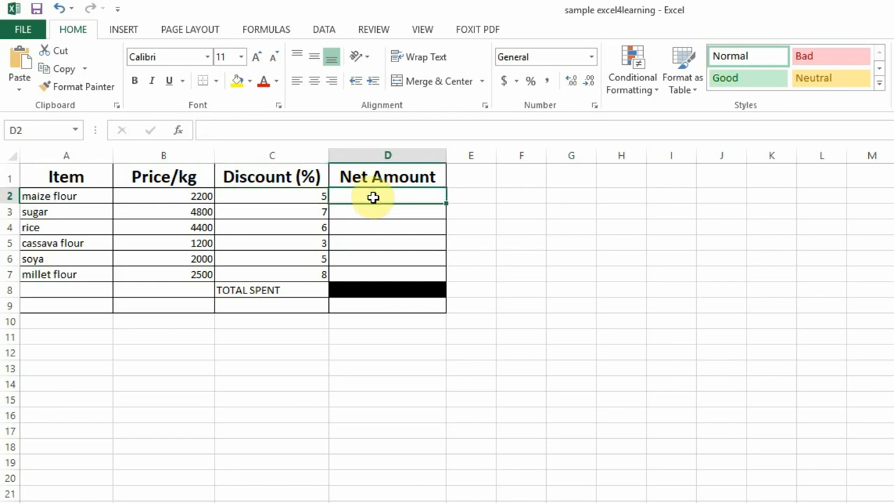
click(200, 195)
click(316, 196)
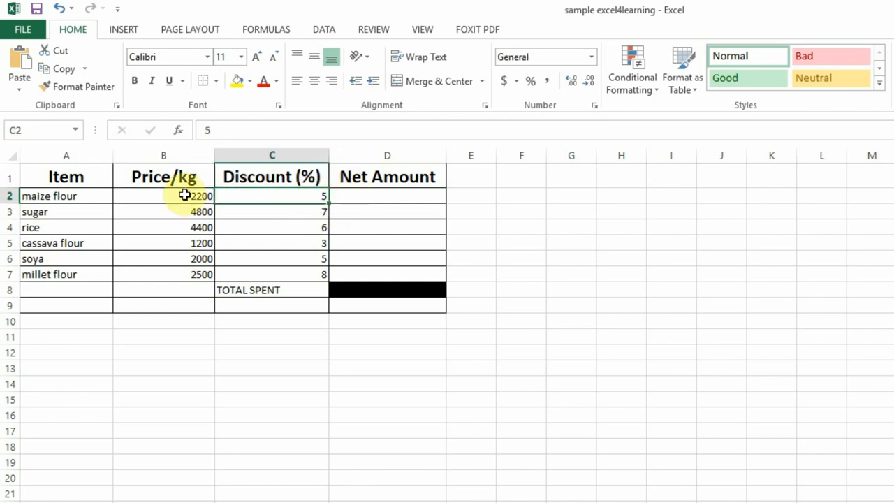
Enter the formula =B2*C2/100 in D2 to multiply the maize flour price by its discount percentage.
click(364, 197)
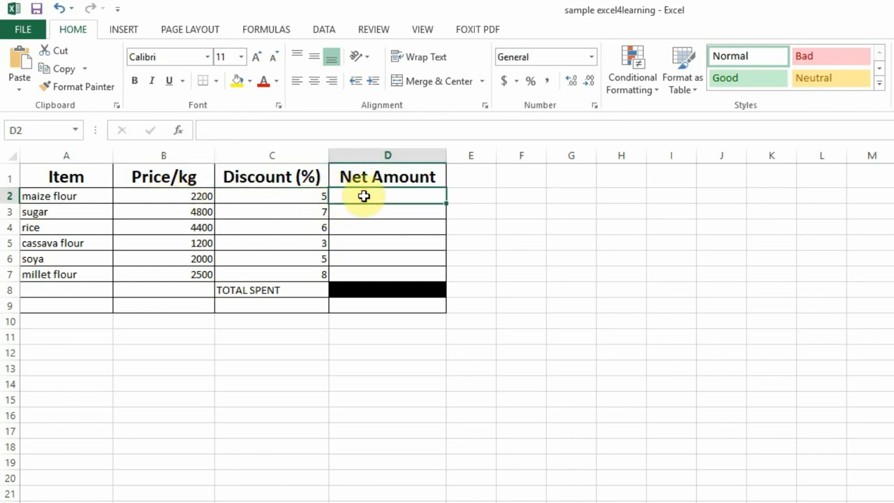
text(=)
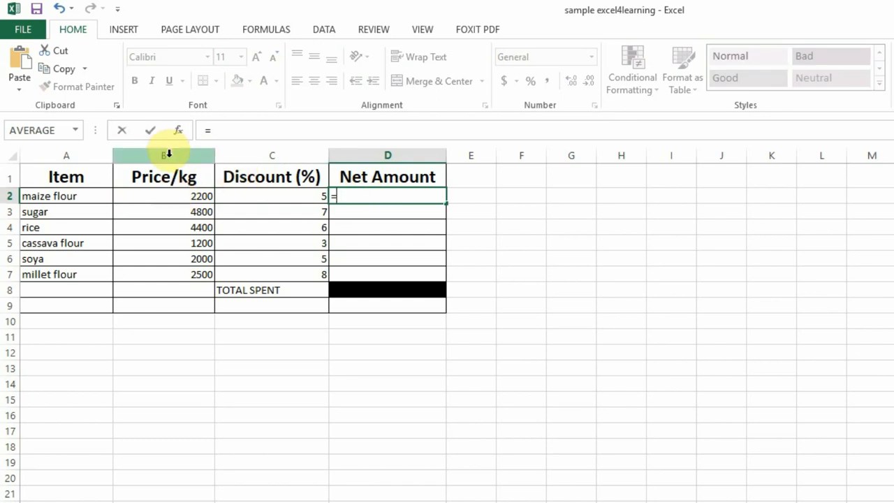
text(b2*)
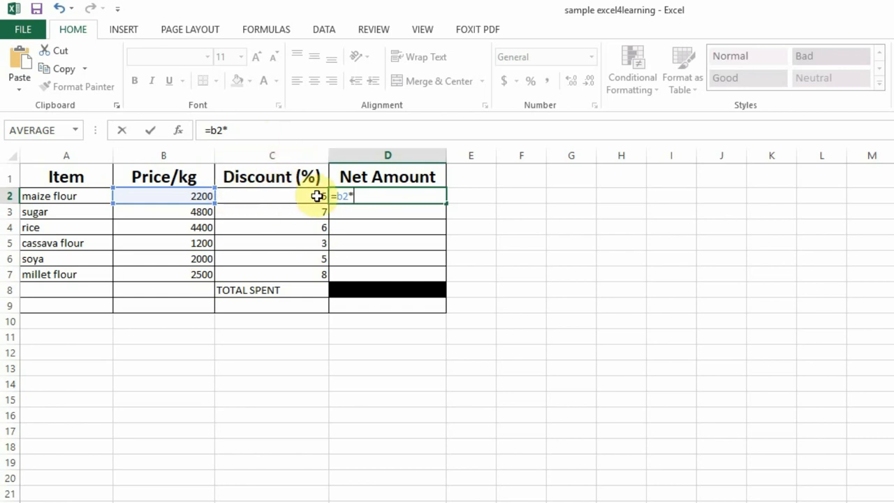
click(321, 196)
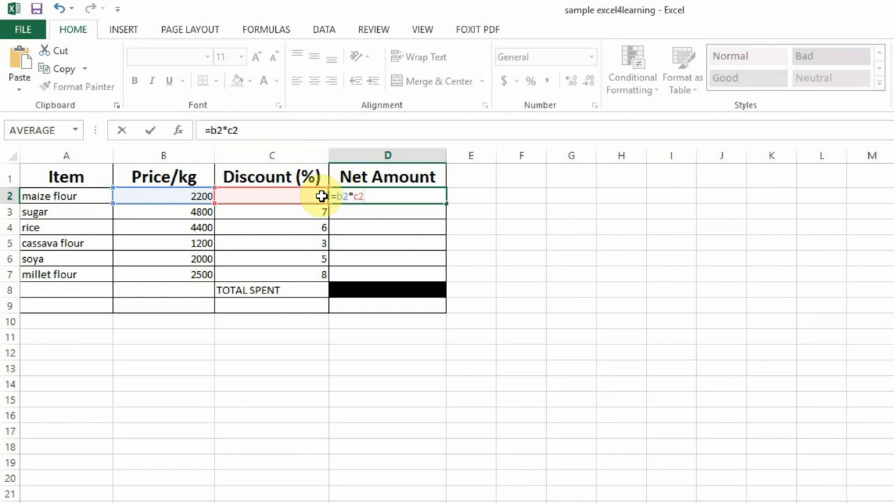
text(/100)
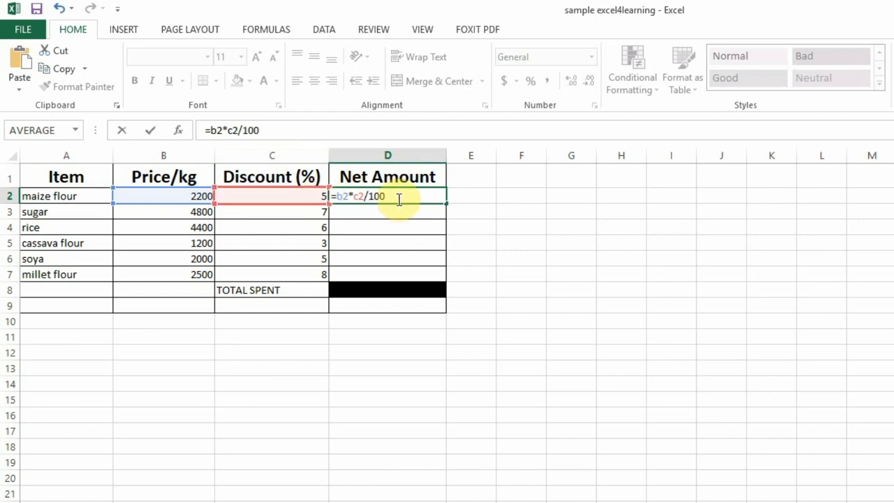
key(Return)
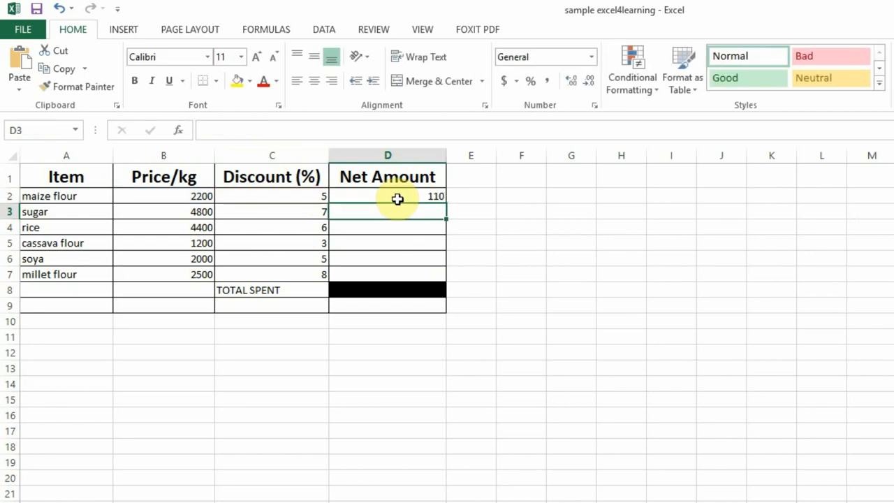
Fill the D2 formula down through D7 and check the copied formulas in D3 to D5.
click(408, 196)
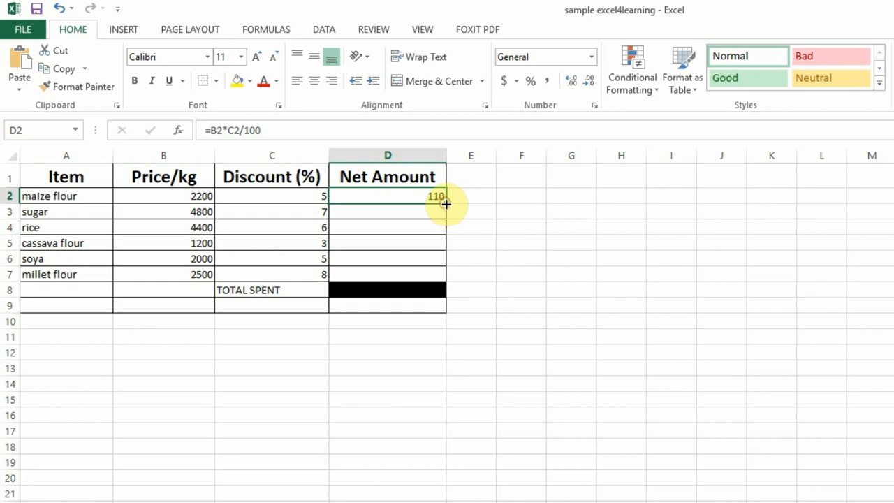
drag(445, 207, 445, 279)
click(399, 211)
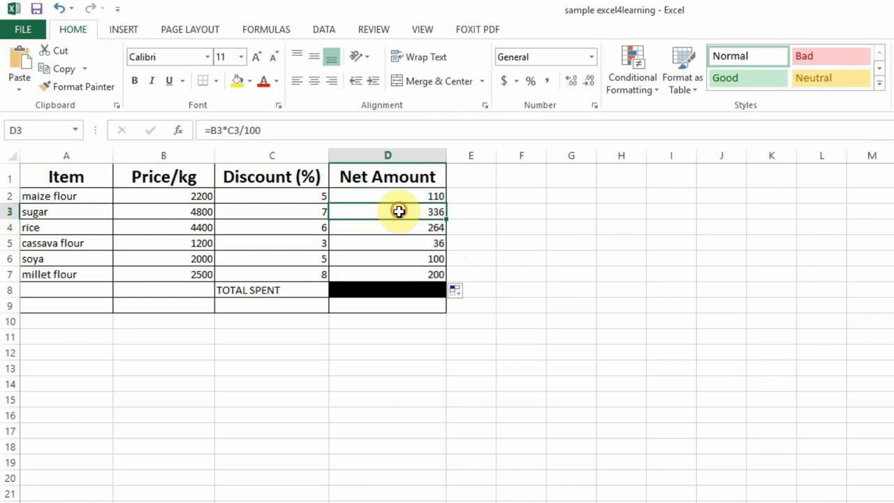
click(397, 227)
click(395, 246)
Change the rice discount in C4 to 4 and check its recalculated Net Amount in D4.
click(295, 227)
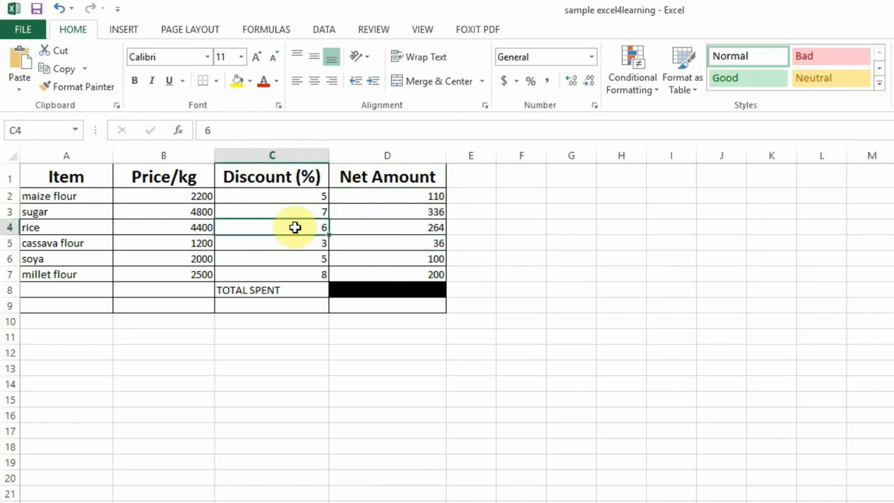
text(4)
click(406, 228)
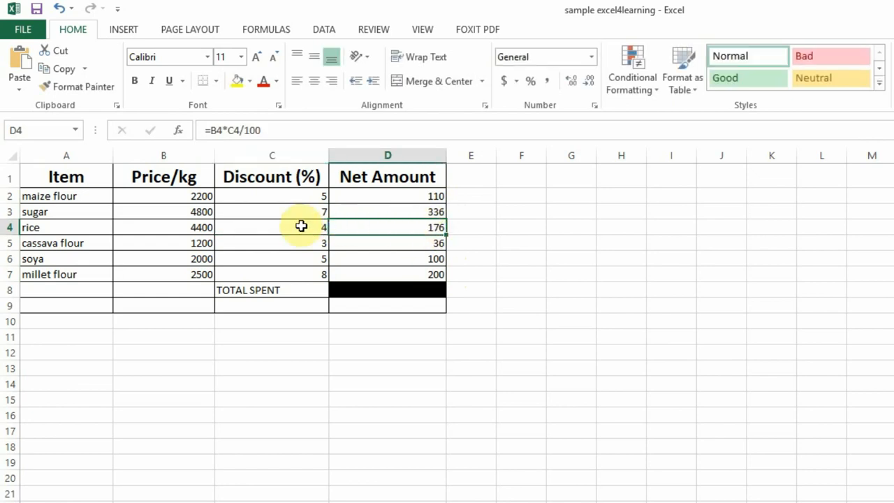
click(374, 195)
Copy the table in A1:D9 to F1 and widen the copy's columns to fit their contents.
click(55, 174)
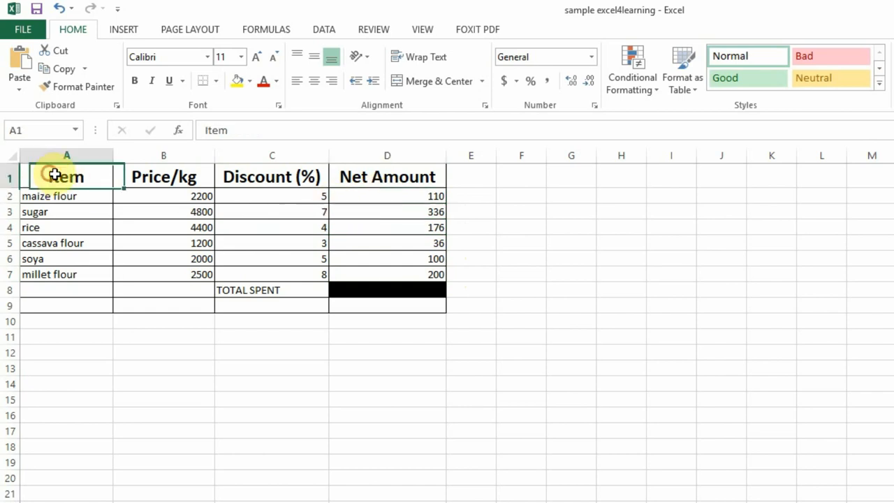
drag(54, 175, 376, 302)
key(ctrl+c)
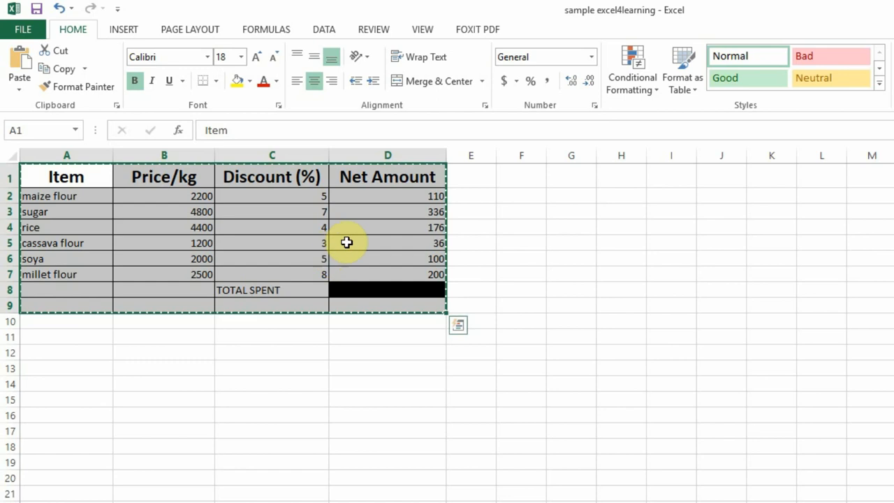
click(533, 179)
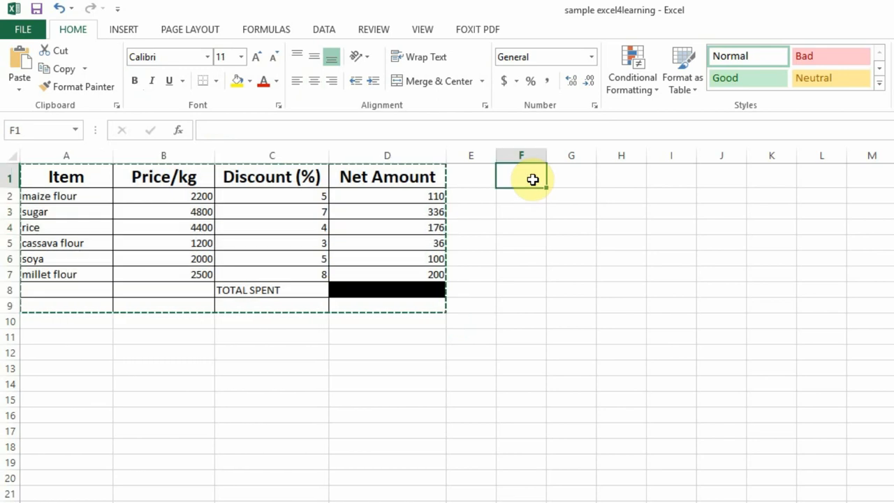
key(ctrl+v)
drag(543, 157, 891, 157)
drag(779, 158, 804, 156)
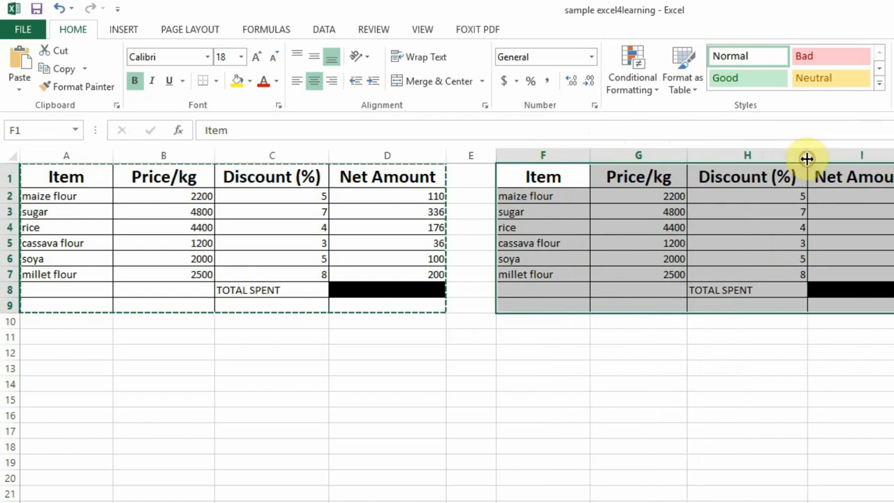
Delete the entire Discount (%) column H from the copied table.
click(741, 211)
click(733, 149)
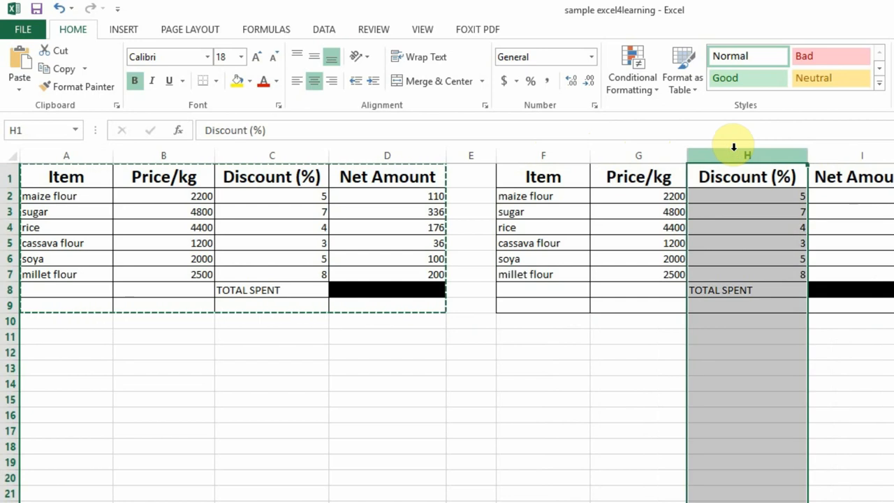
key(Delete)
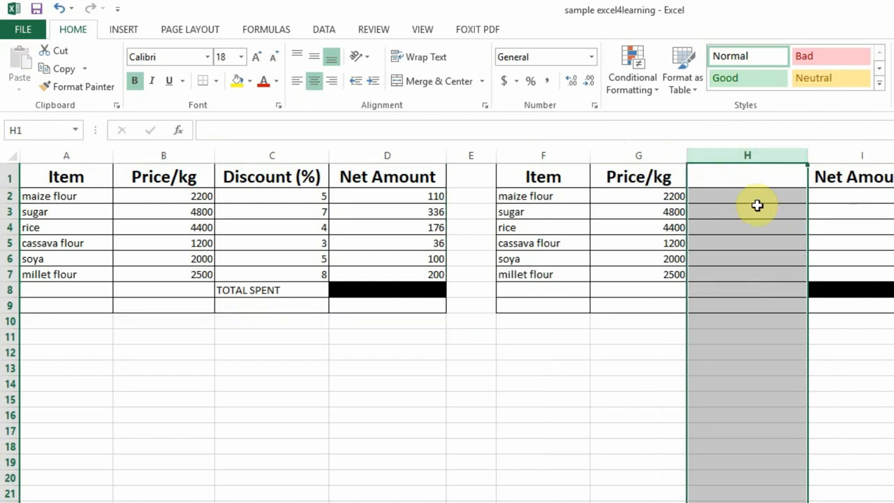
right_click(745, 152)
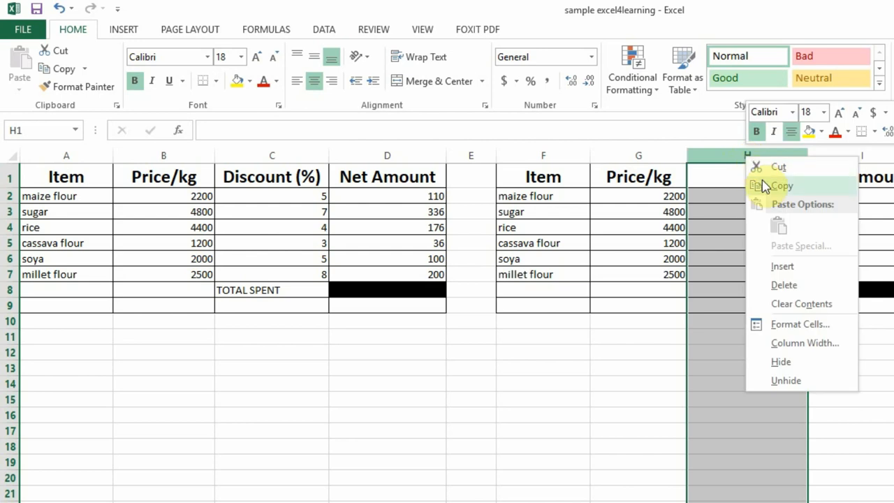
click(791, 287)
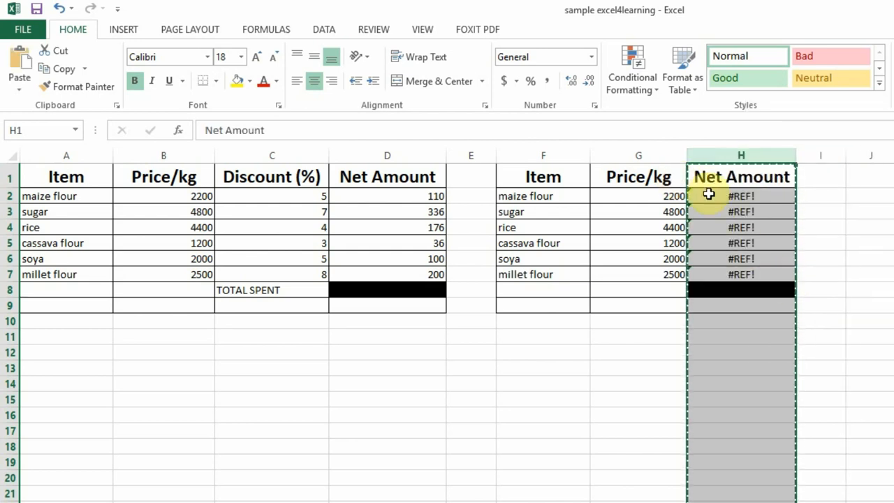
Inspect the copied table's formulas in H2 and H3, and clear the Net Amount cells H2:H7.
click(735, 196)
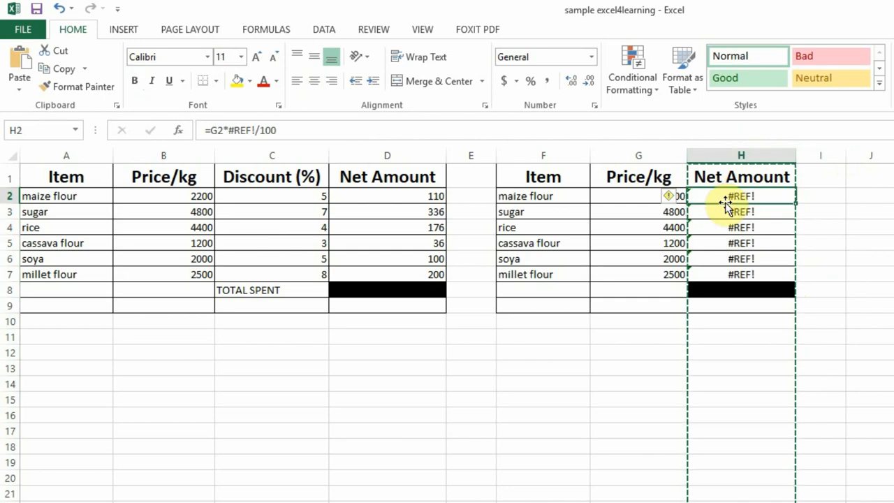
click(734, 207)
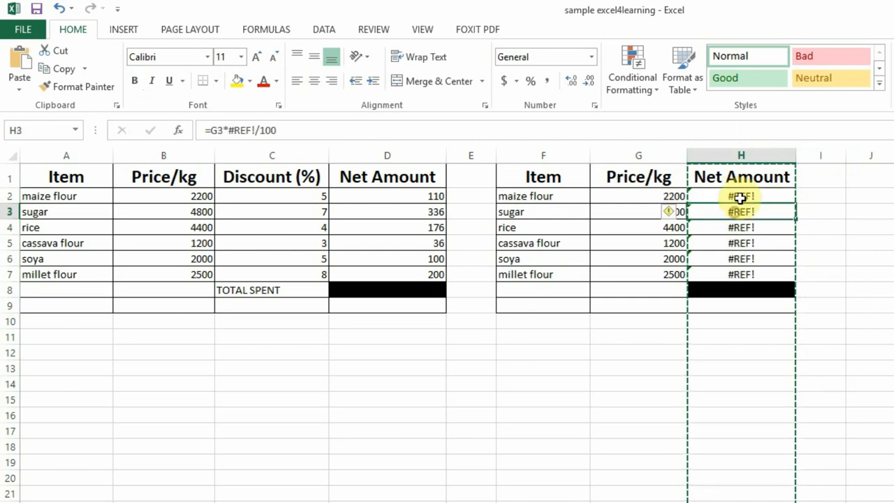
click(737, 196)
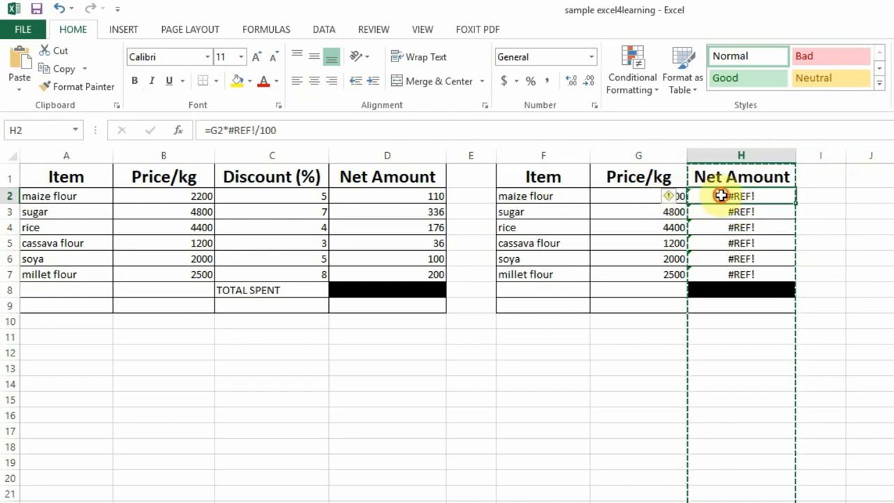
mouse_move(720, 196)
mouse_down()
mouse_move(737, 211)
mouse_move(740, 274)
mouse_up()
key(ctrl+v)
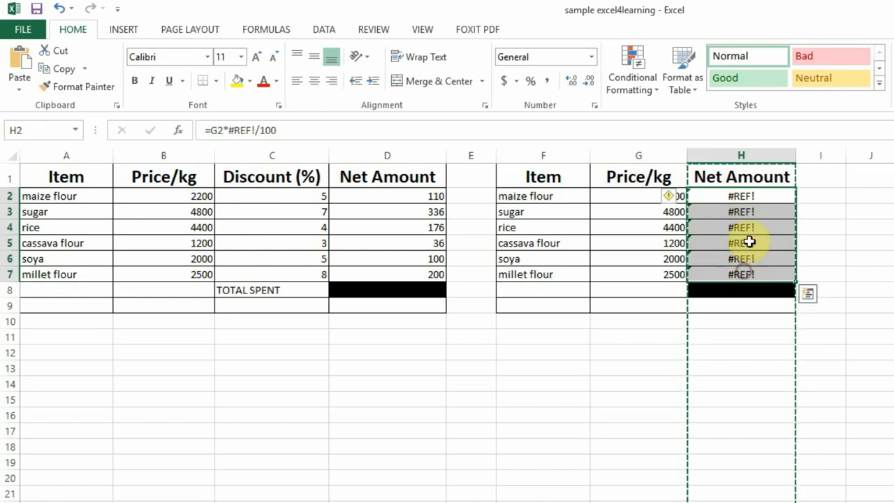
key(Delete)
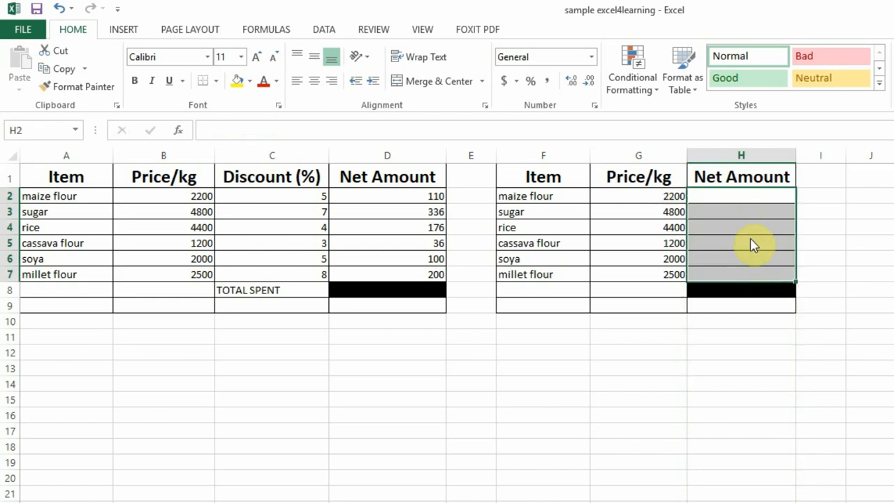
Enter the label Discount in C10 and the value 4 beside it in D10.
click(736, 192)
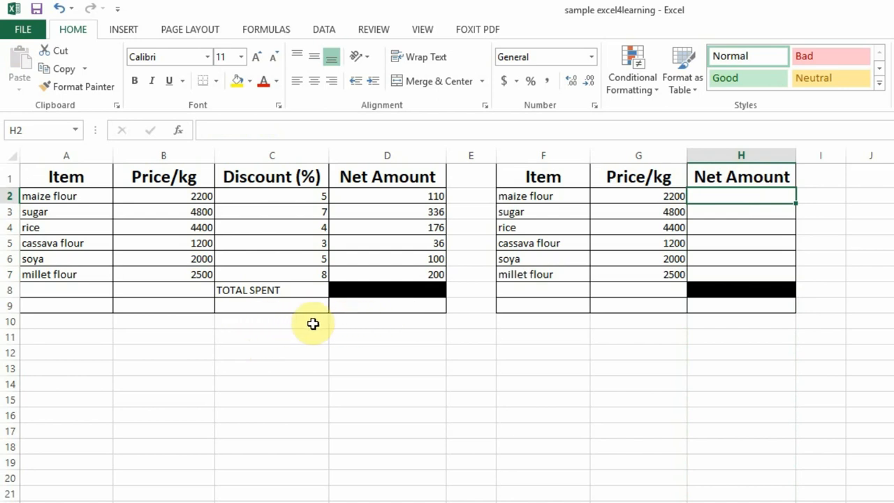
click(306, 323)
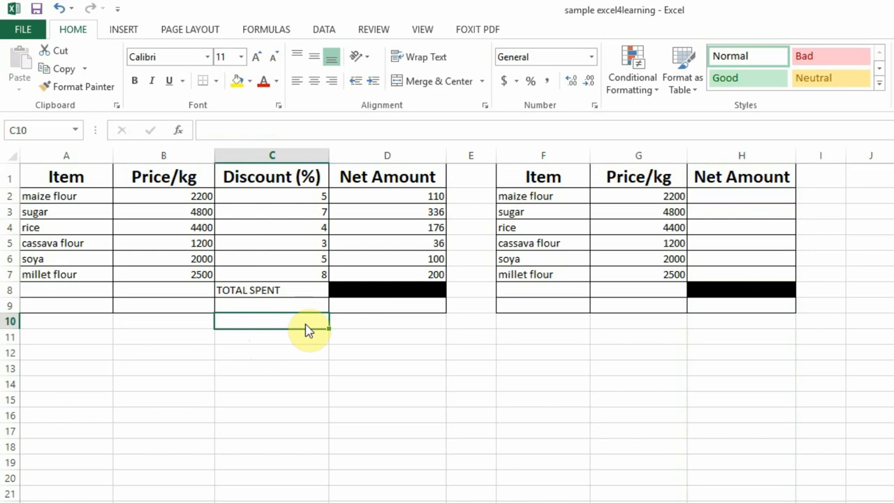
text(Discoun)
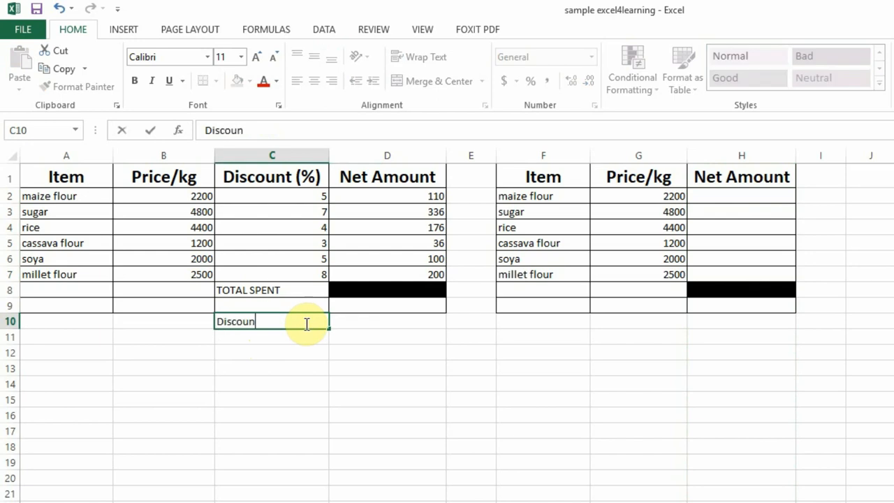
text(t)
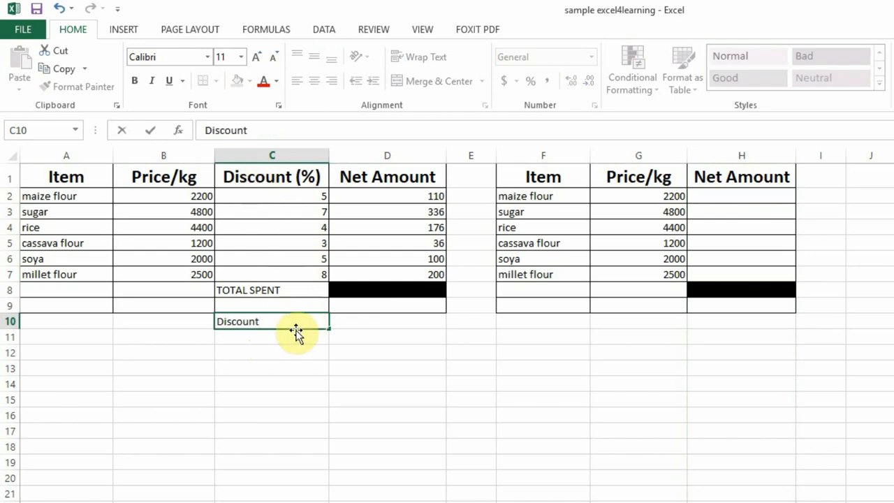
click(351, 321)
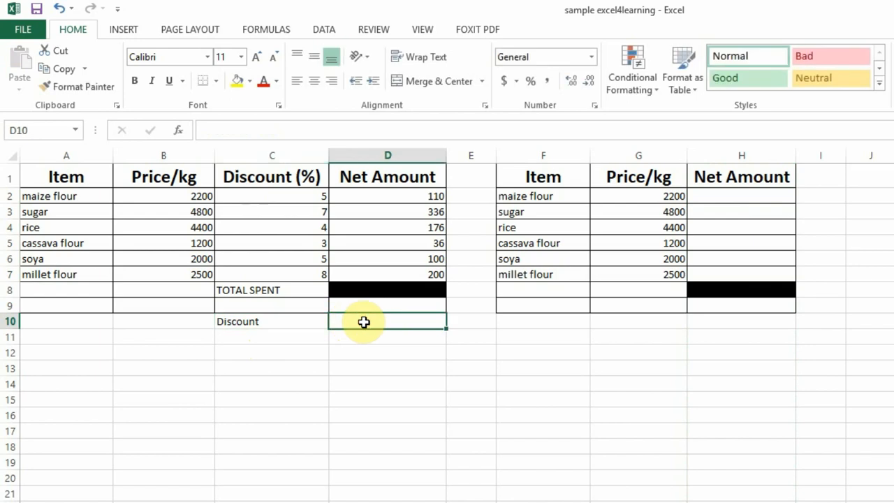
text(4)
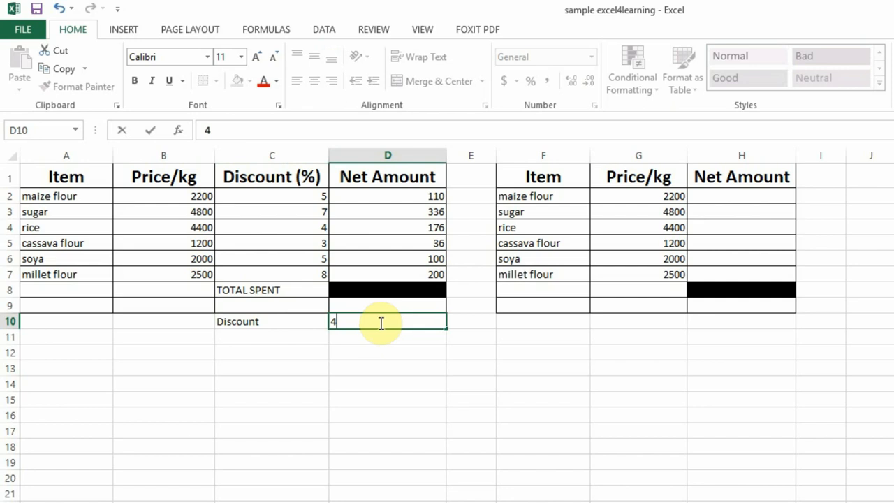
Right-align the Discount label in C10 and make it bold.
click(281, 324)
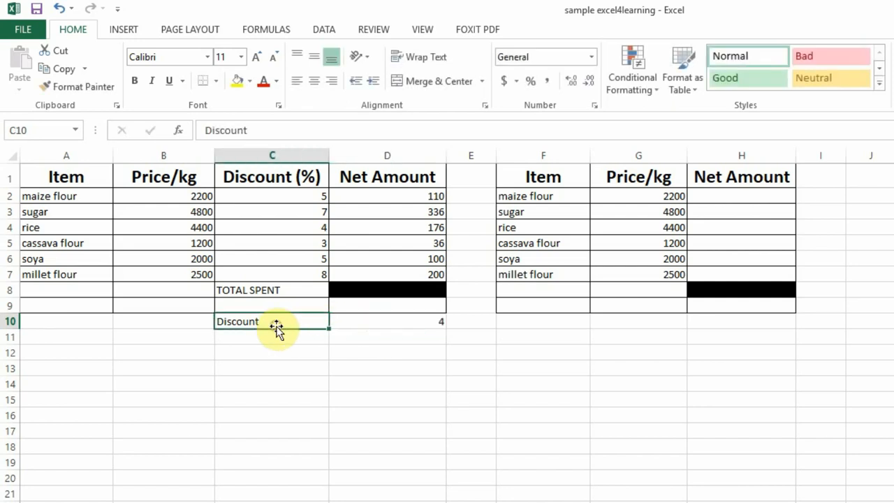
click(331, 80)
key(ctrl+c)
click(135, 81)
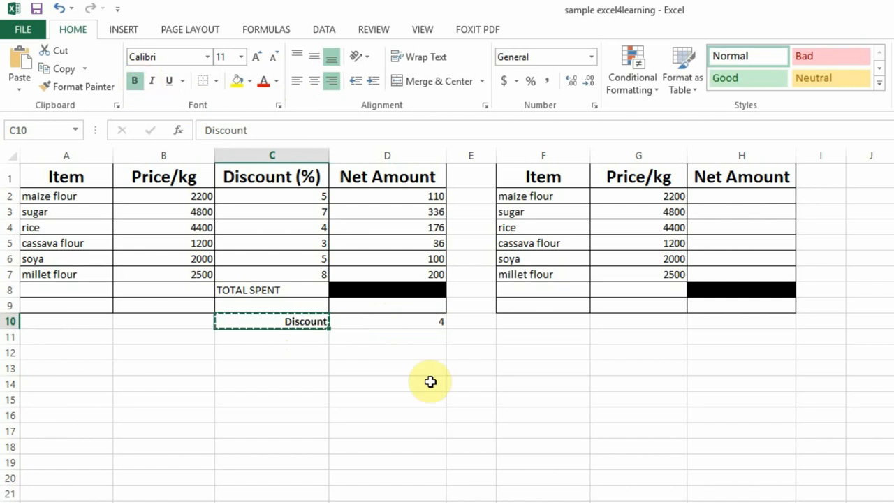
Fill the discount value cell D10 with light orange and make its value bold.
click(440, 325)
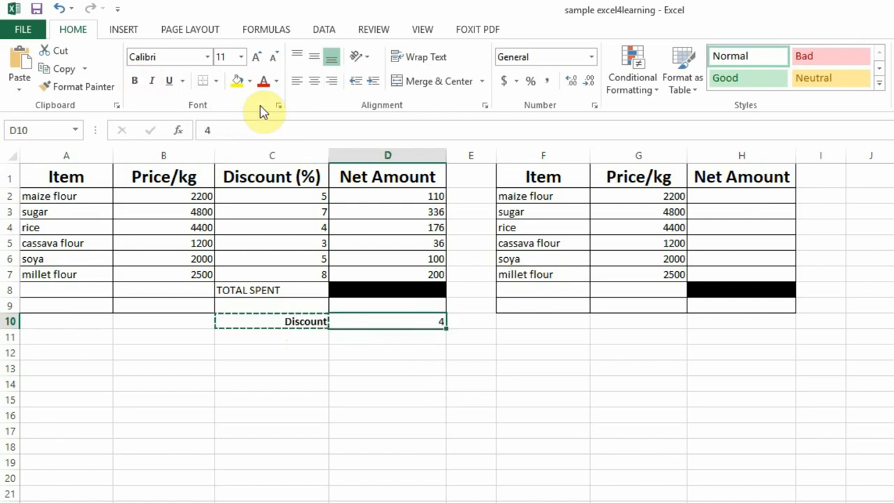
click(249, 81)
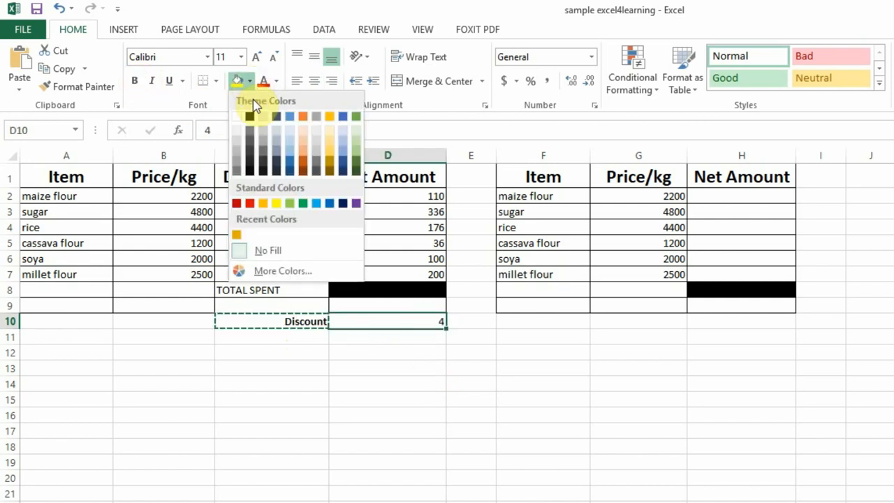
click(302, 143)
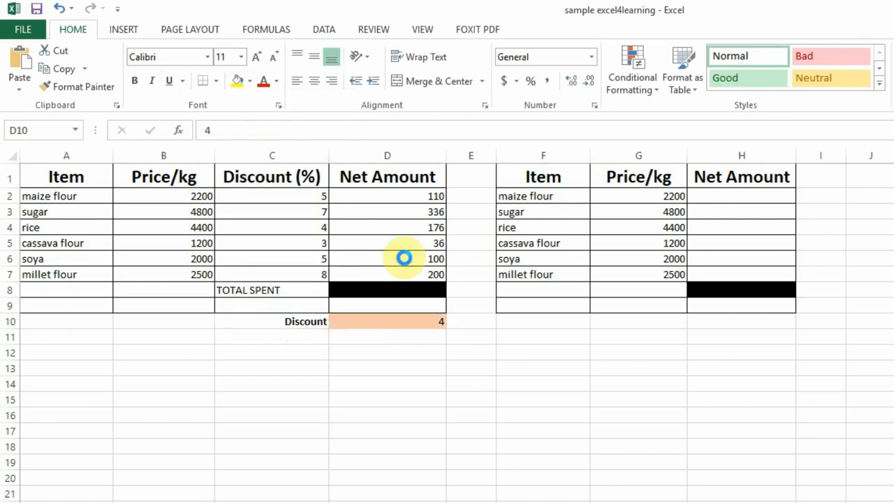
click(433, 321)
click(134, 81)
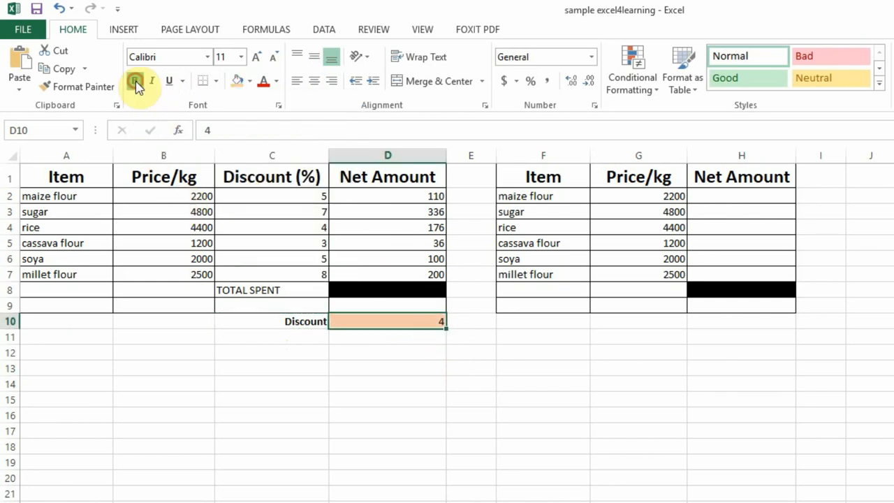
key(ctrl+c)
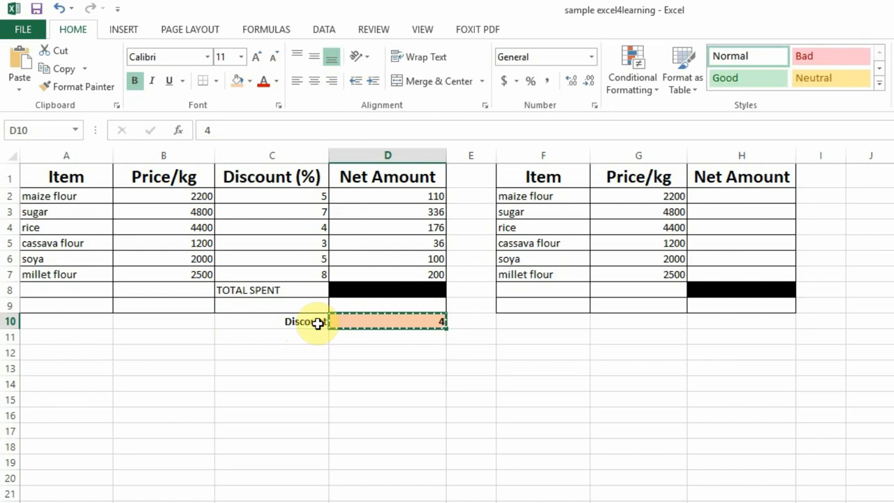
Enter =G2*4/100 as the maize flour Net Amount in H2 and fill the formula down to H7.
click(717, 195)
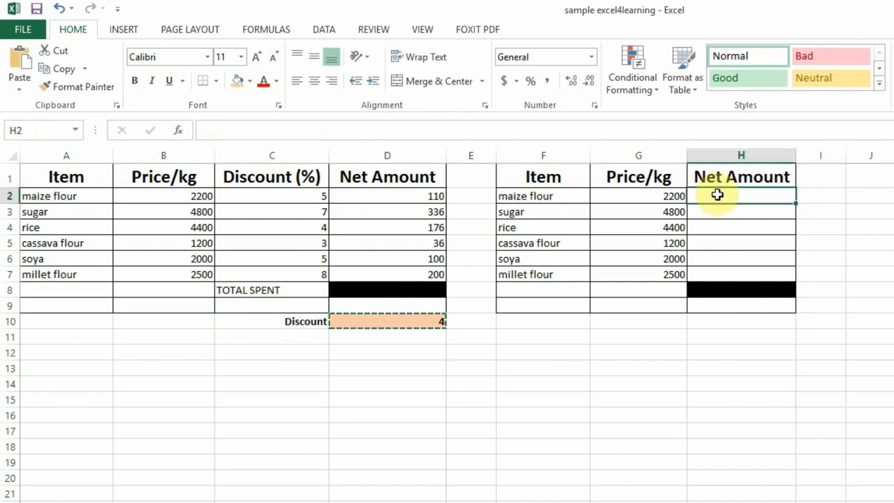
text(=)
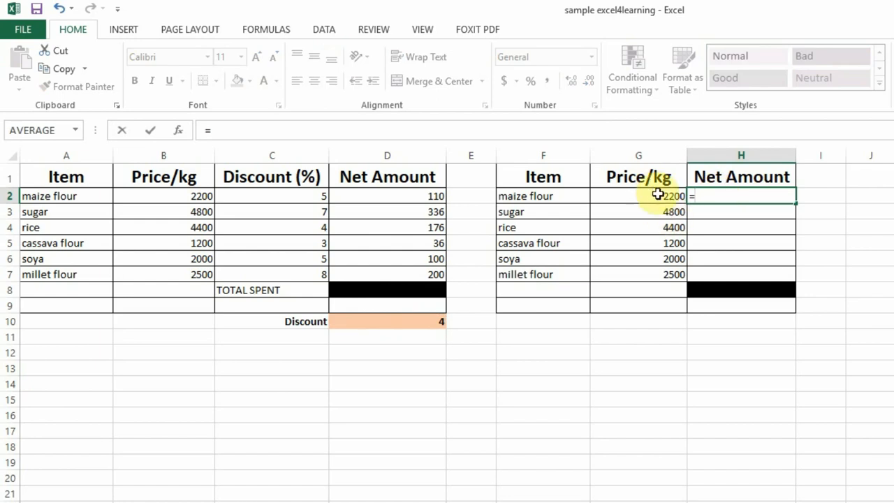
text(g2)
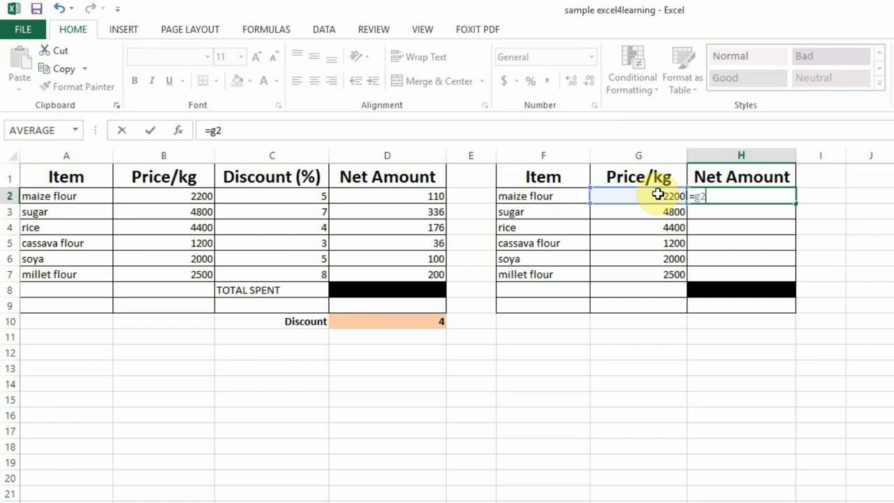
text(*)
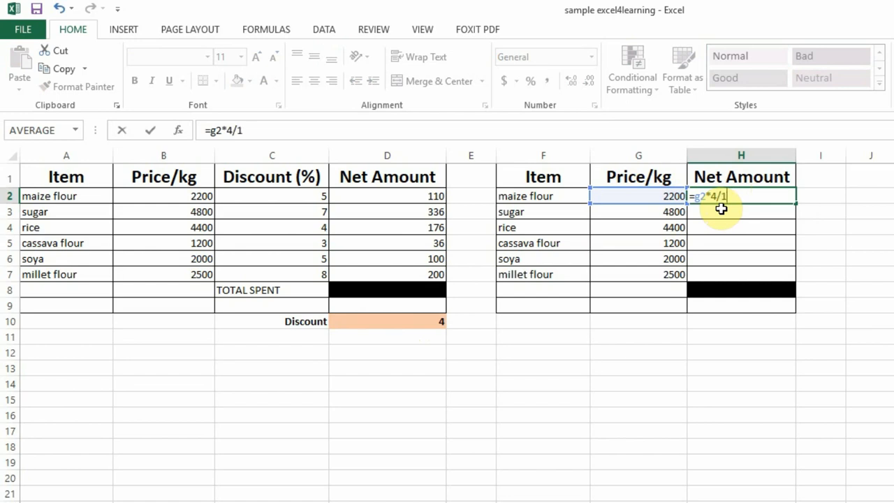
key(Return)
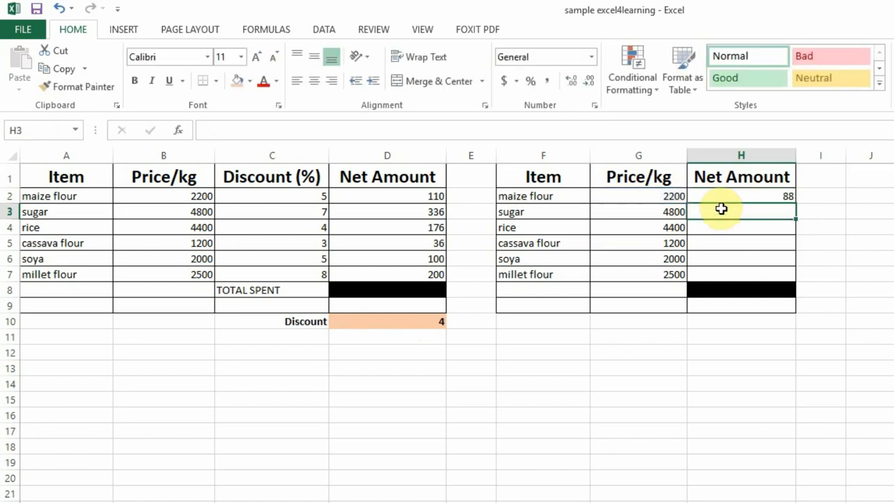
click(772, 197)
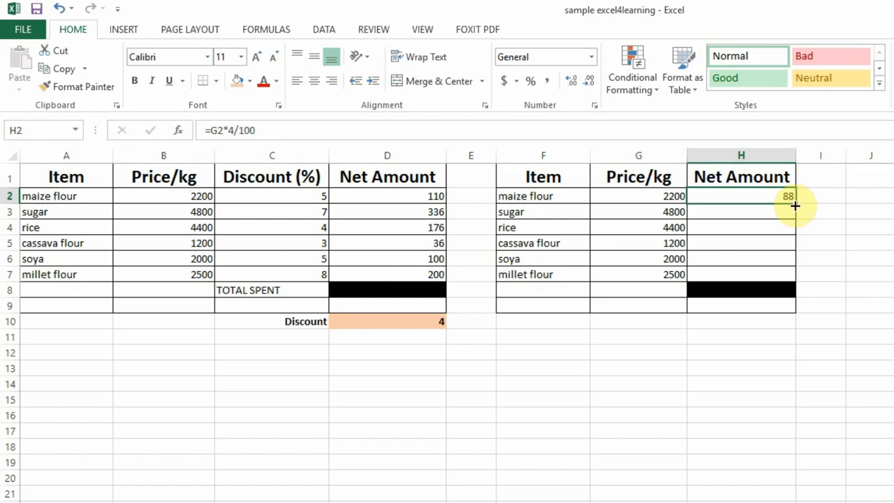
drag(795, 205, 792, 275)
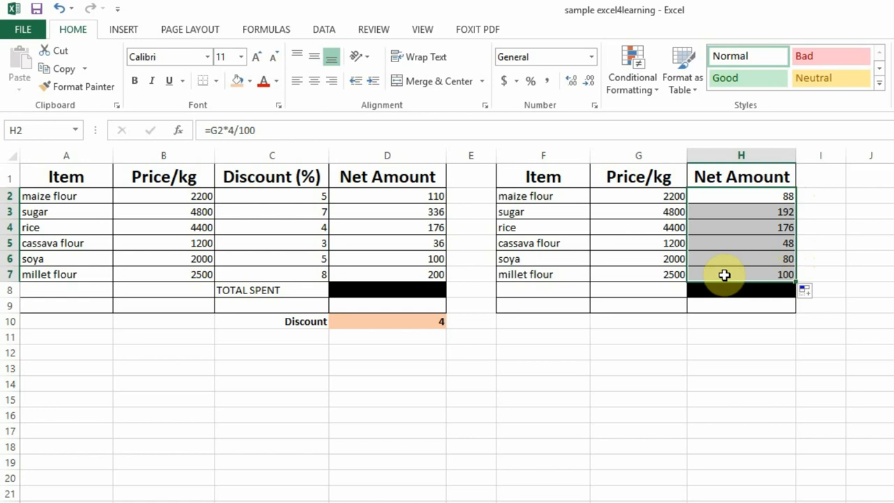
Inspect the filled-down Net Amount formulas in H3 and H4, checking which discount multiplier they use.
click(740, 211)
click(745, 227)
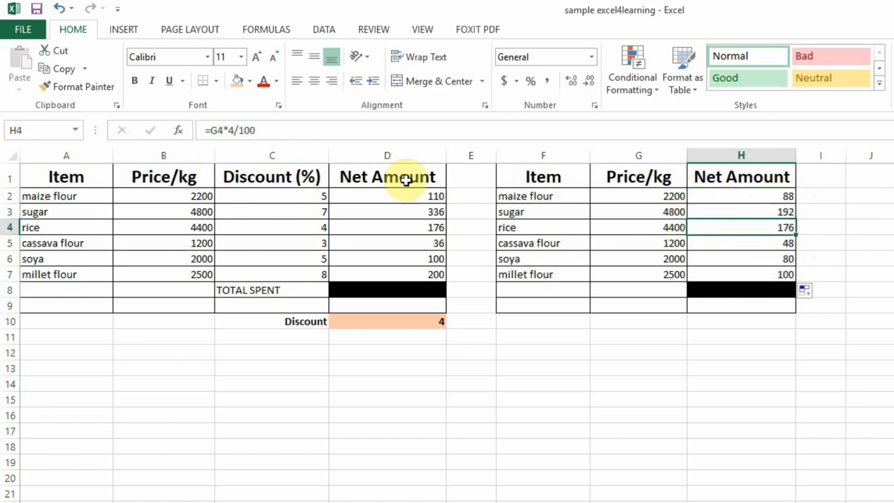
click(232, 130)
key(Delete)
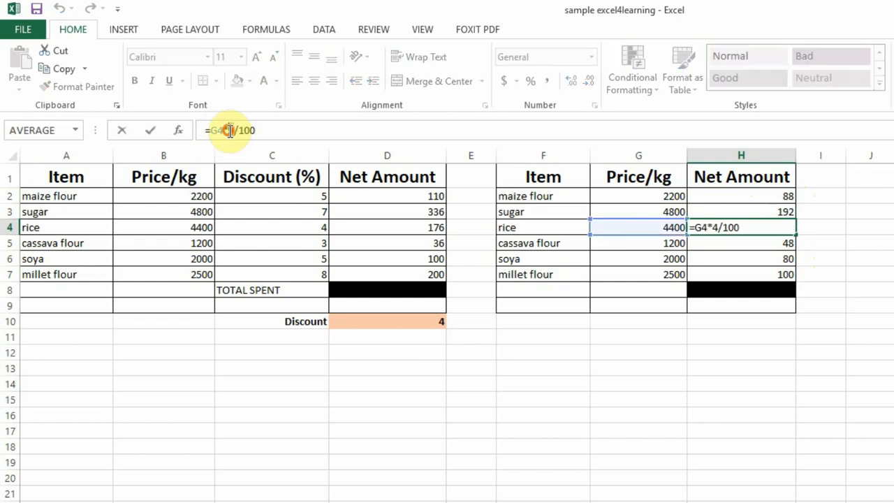
click(758, 260)
click(758, 271)
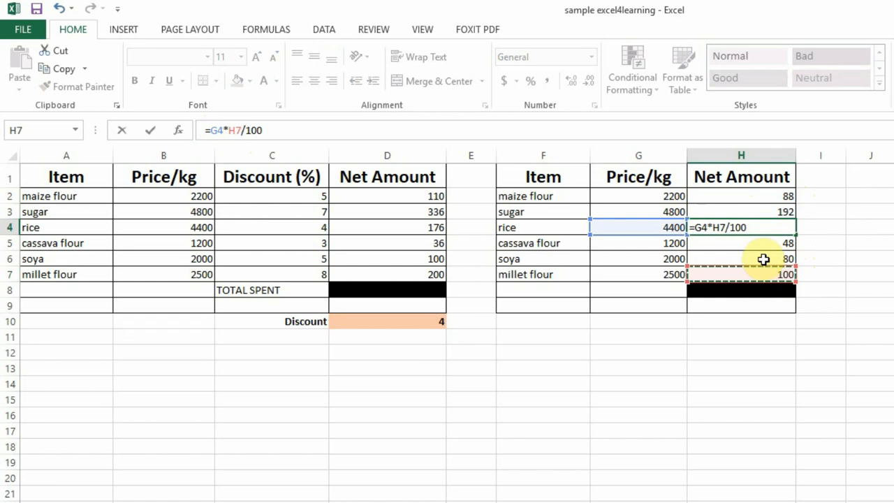
click(763, 259)
click(150, 131)
Compare the discount multiplier in the H2 formula with the Discount value cell D10.
click(749, 201)
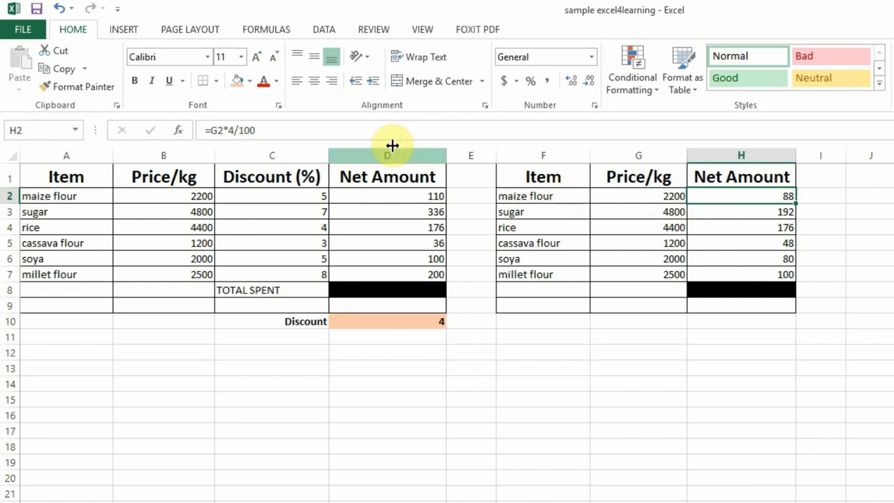
click(261, 130)
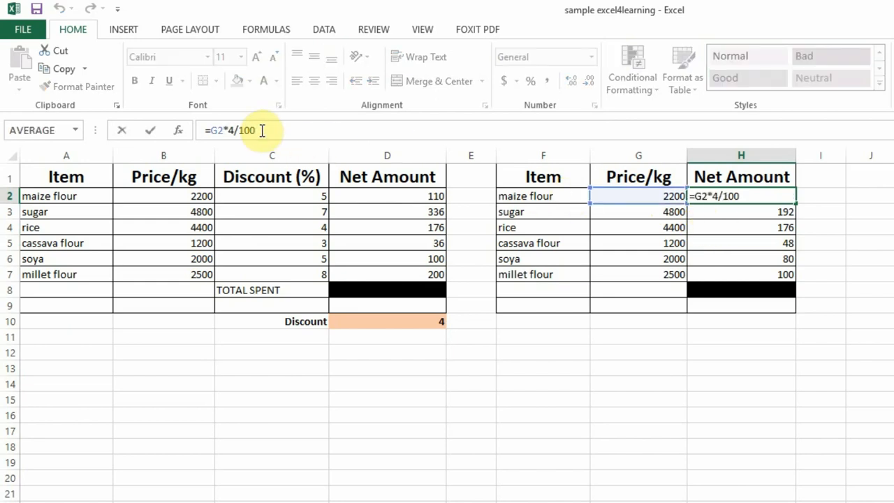
drag(209, 130, 268, 130)
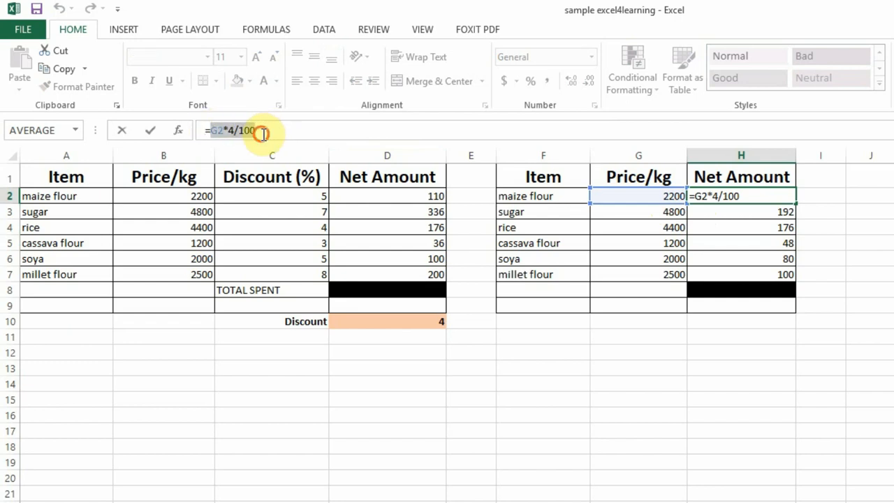
click(257, 130)
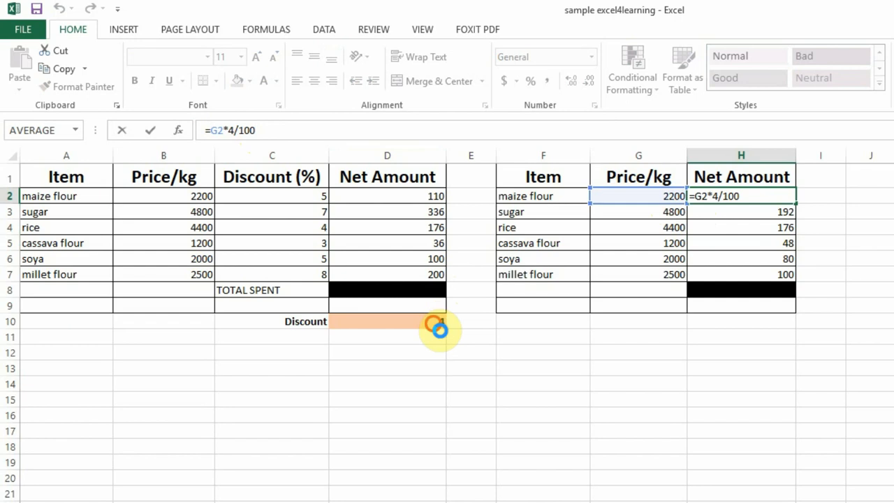
click(434, 322)
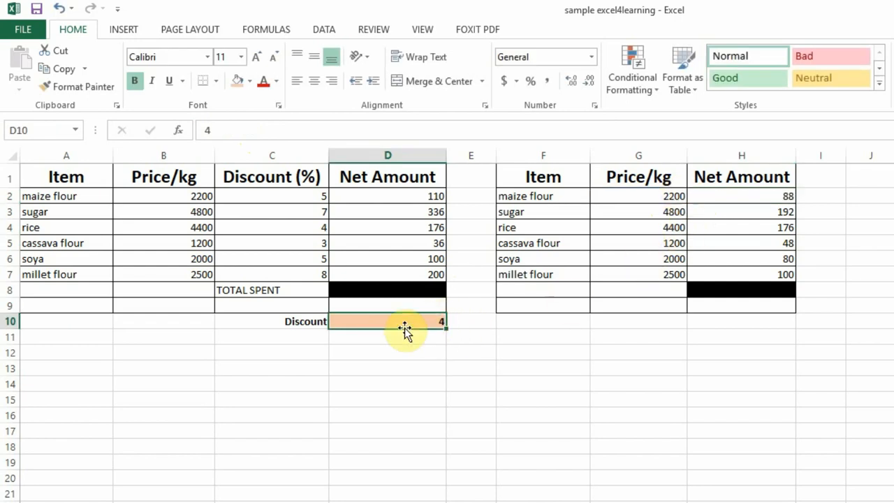
click(750, 198)
click(233, 130)
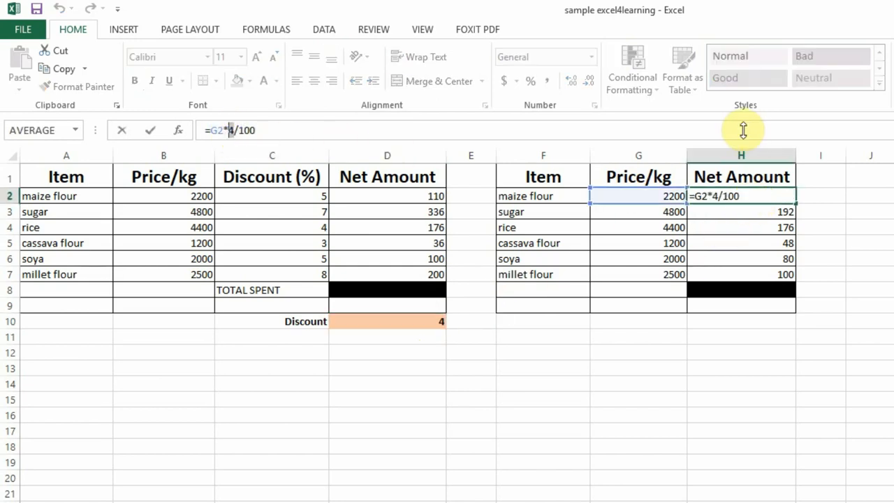
click(768, 213)
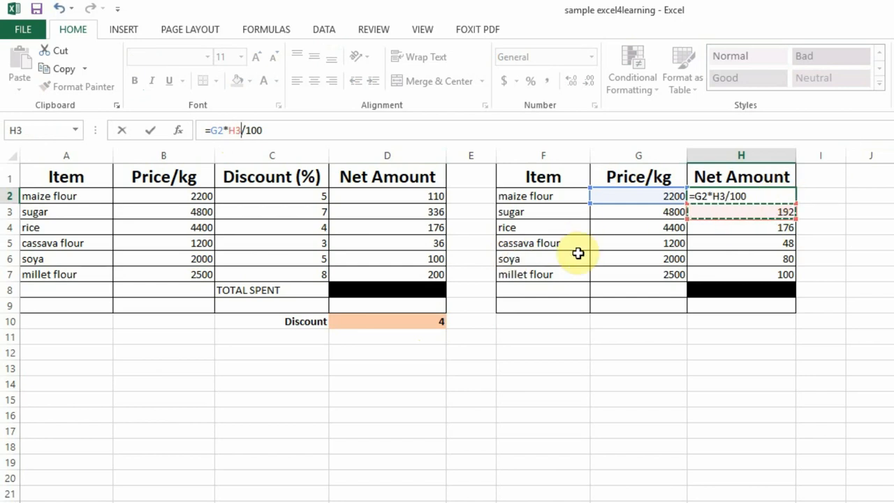
key(Escape)
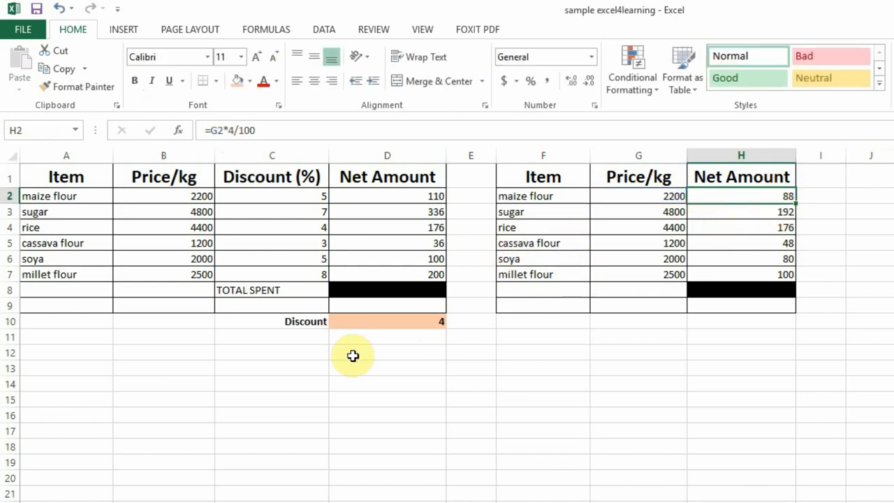
Set the discount in D10 to 5 and check the Net Amount formula in H2.
click(381, 320)
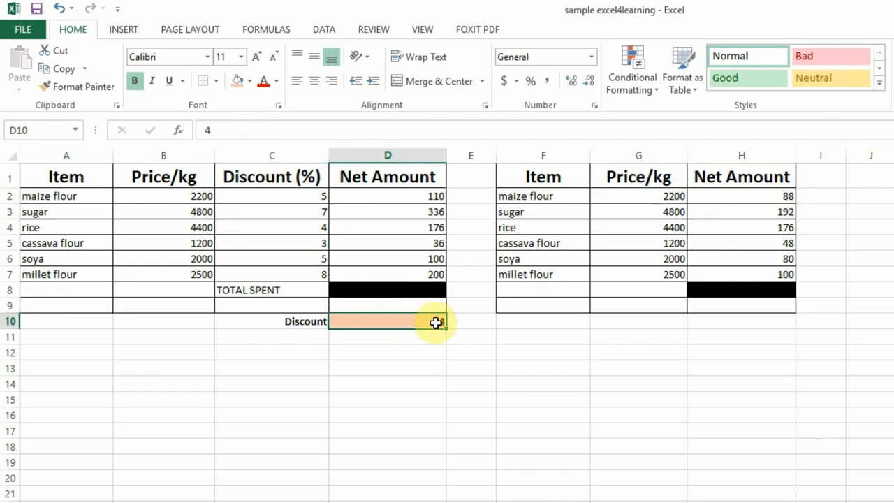
text(5)
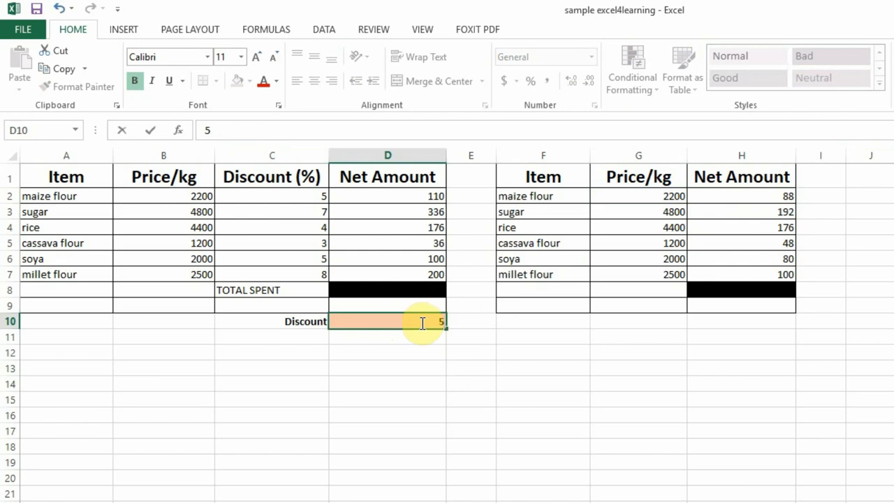
click(624, 351)
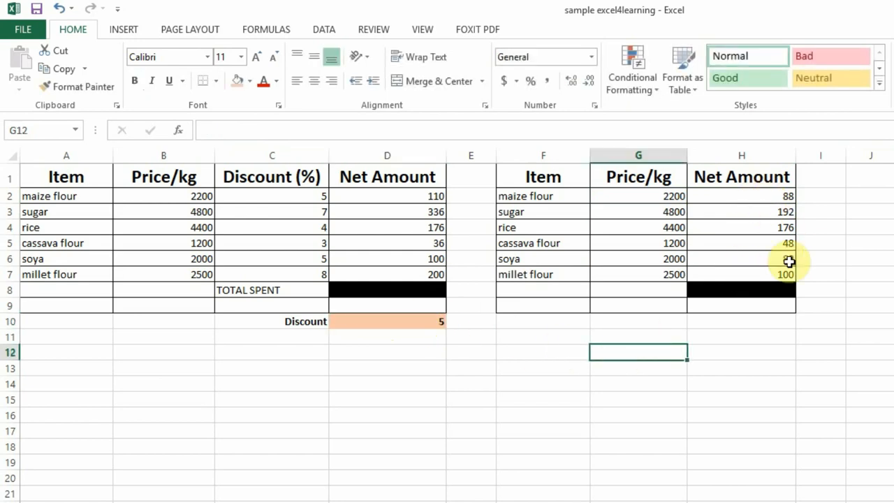
click(783, 199)
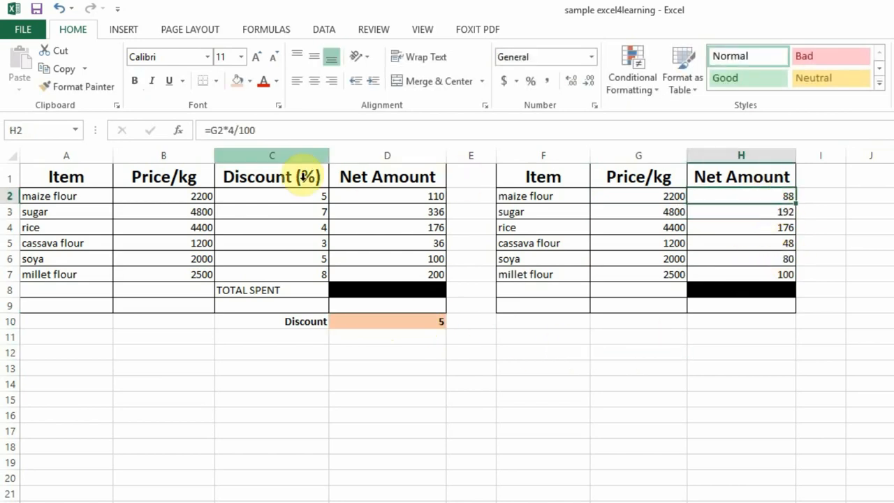
Change the maize flour Net Amount formula in H2 to =G2*5/100, fill it down to H7, and compare it with discount cell D10.
click(235, 132)
key(BackSpace)
text(5)
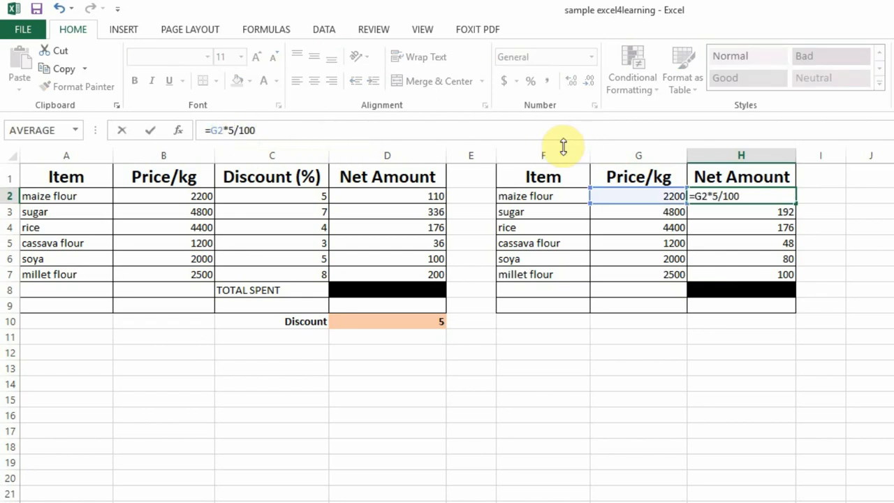
key(Return)
click(766, 196)
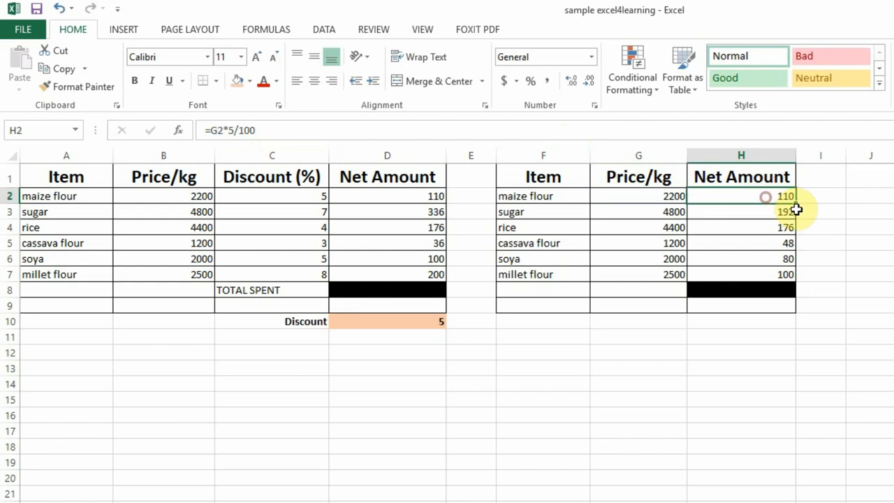
drag(796, 206, 794, 277)
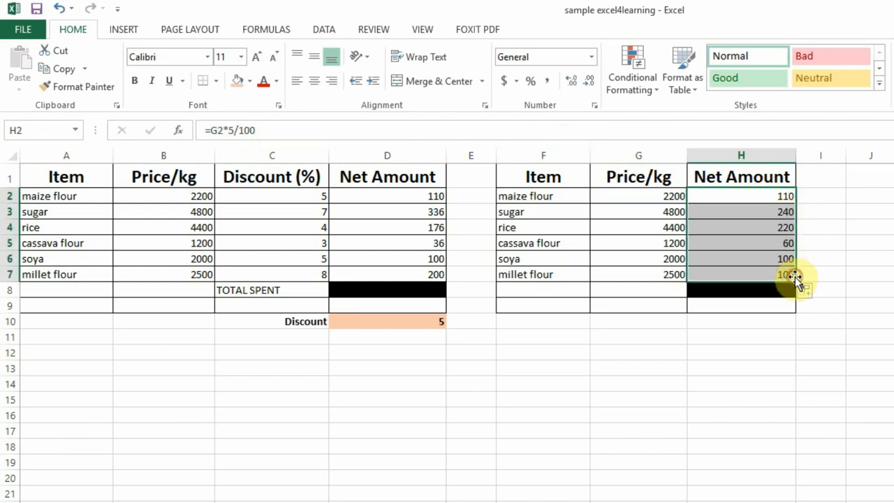
click(761, 197)
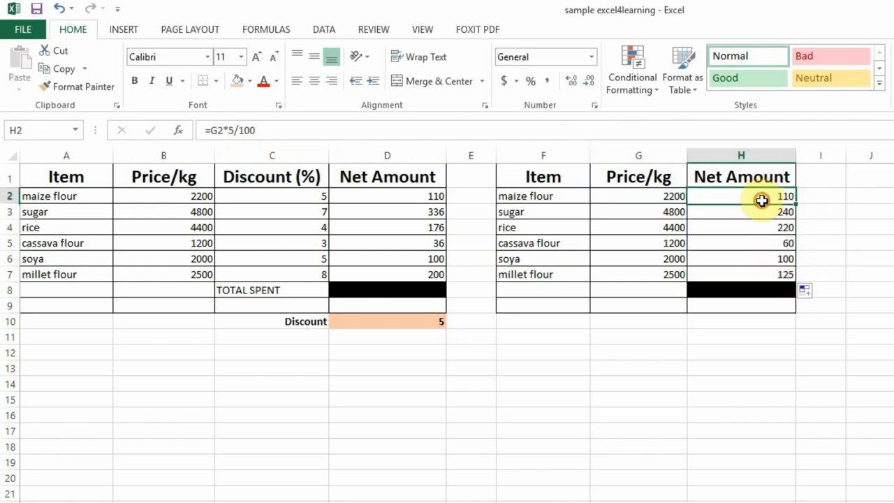
click(397, 320)
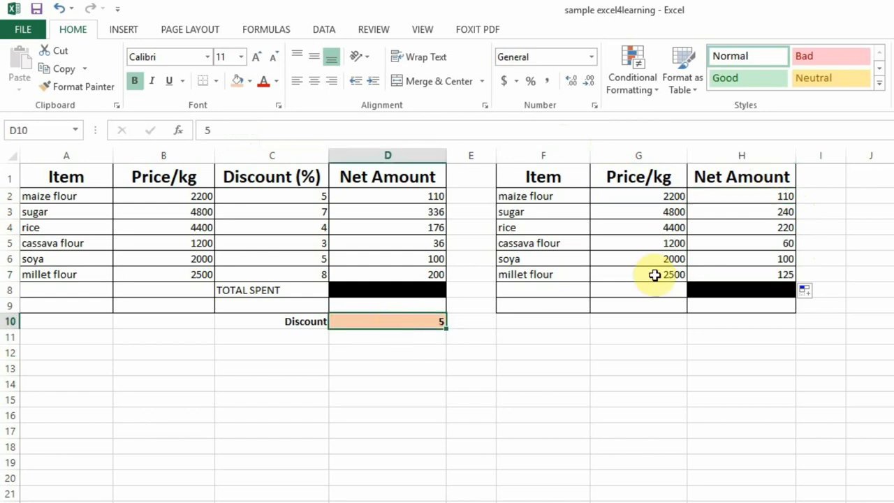
Replace the maize flour Net Amount formula in H2 with =G2*D10/100 so it references the Discount cell.
click(760, 196)
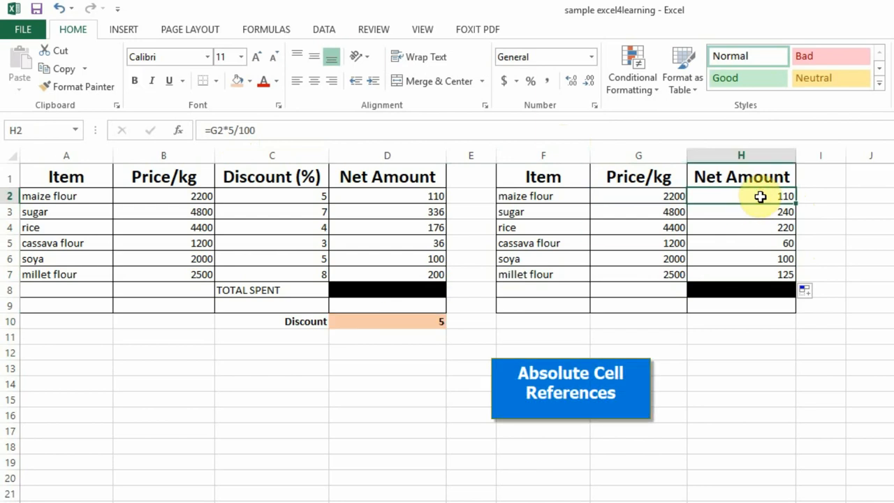
text(=)
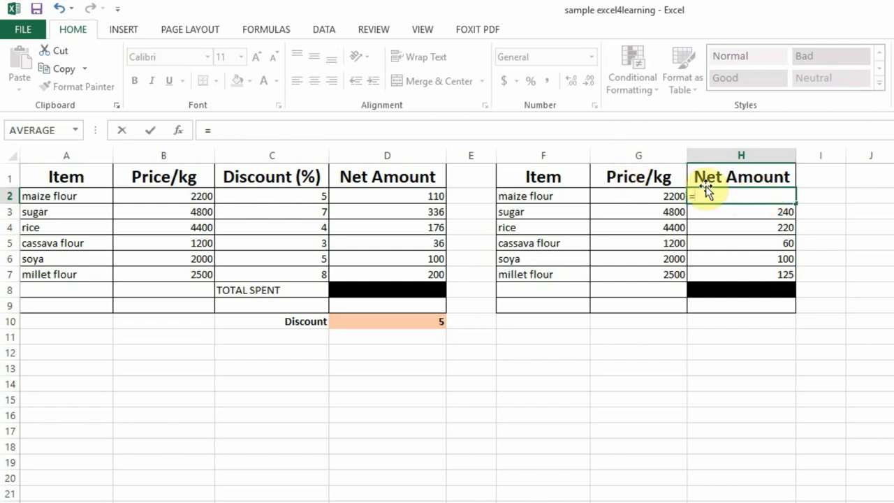
text(g2*)
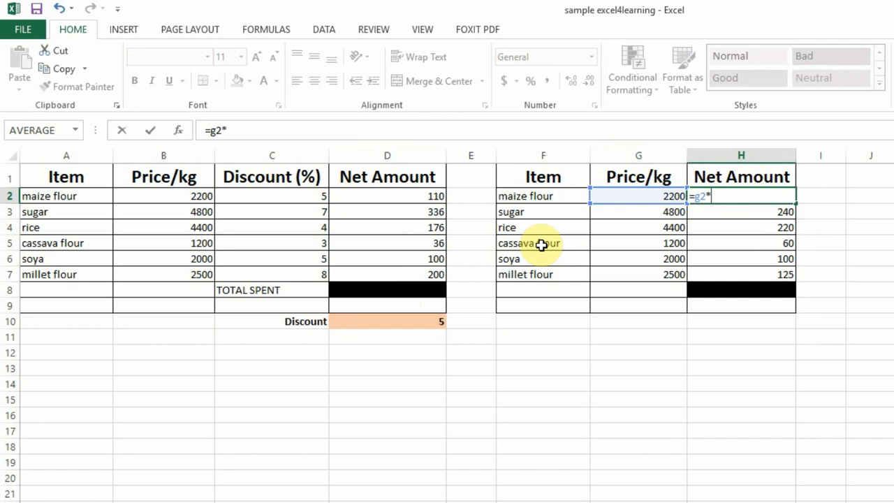
text(d10/100)
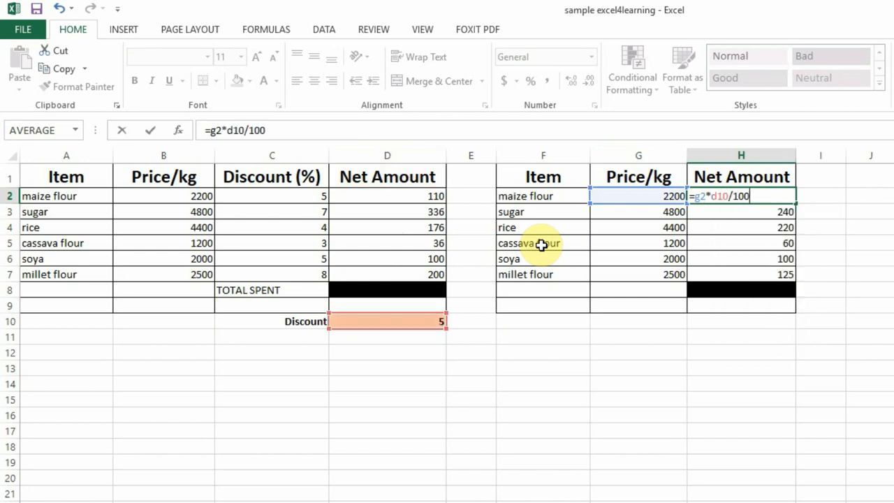
key(Return)
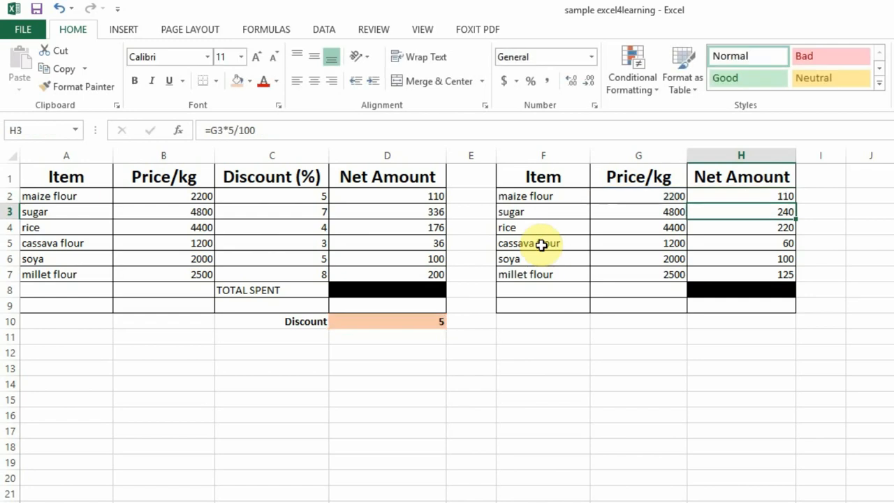
click(760, 194)
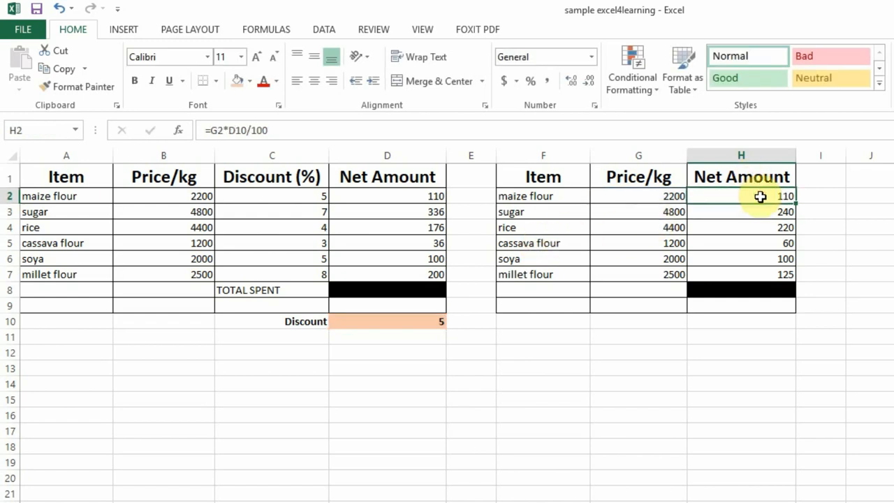
Clear the Net Amount values in H3:H7 and fill the H2 formula down to H7.
drag(763, 209, 772, 272)
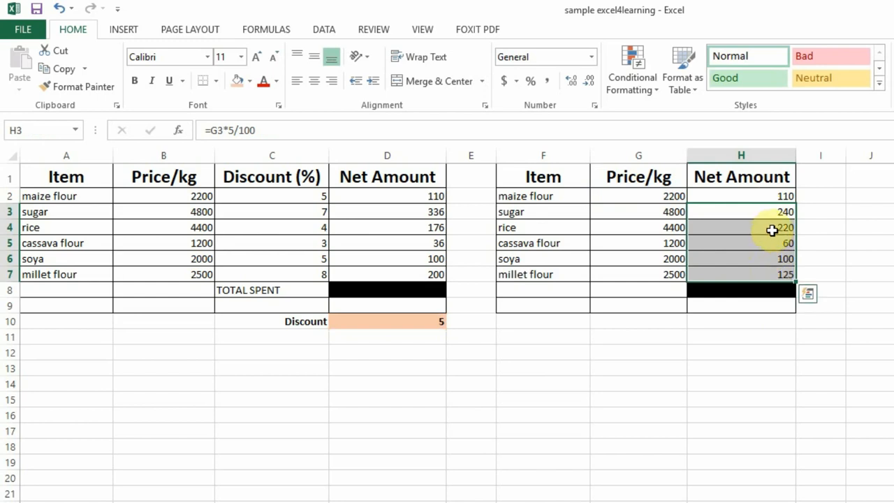
key(Delete)
click(782, 197)
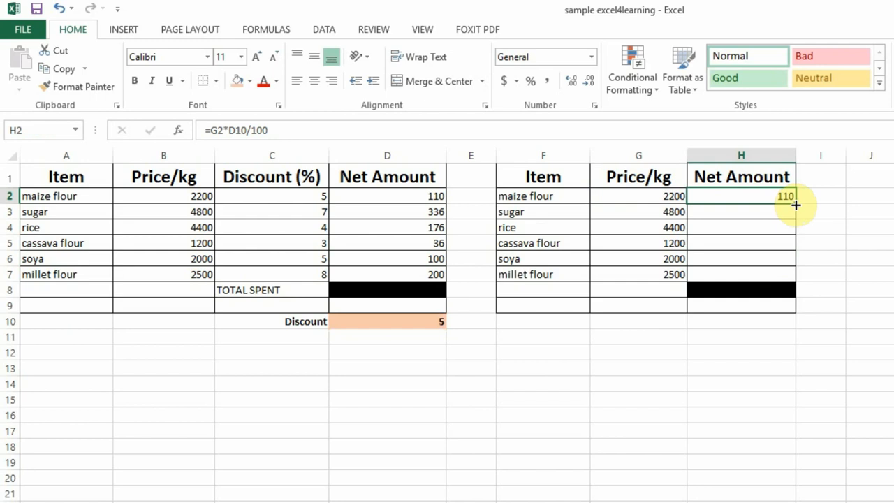
drag(794, 206, 798, 279)
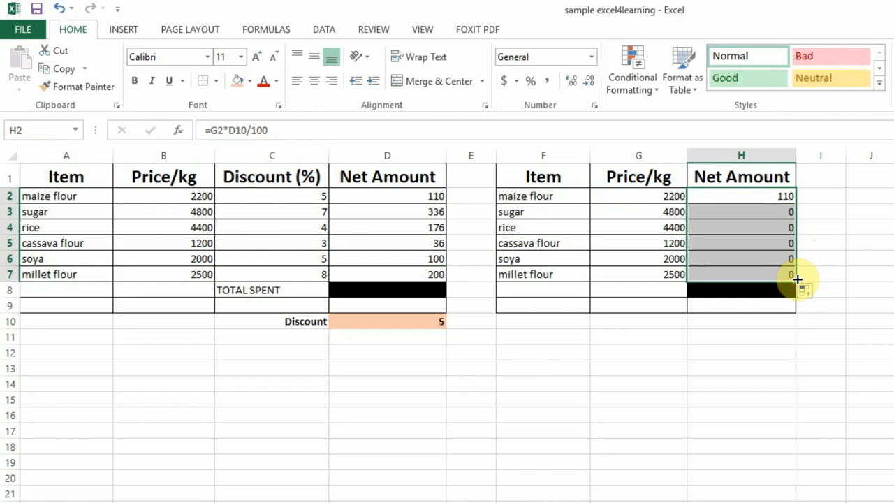
Examine how the discount reference shifts in the H3 and H4 formulas, checking the referenced cells below D10.
click(774, 211)
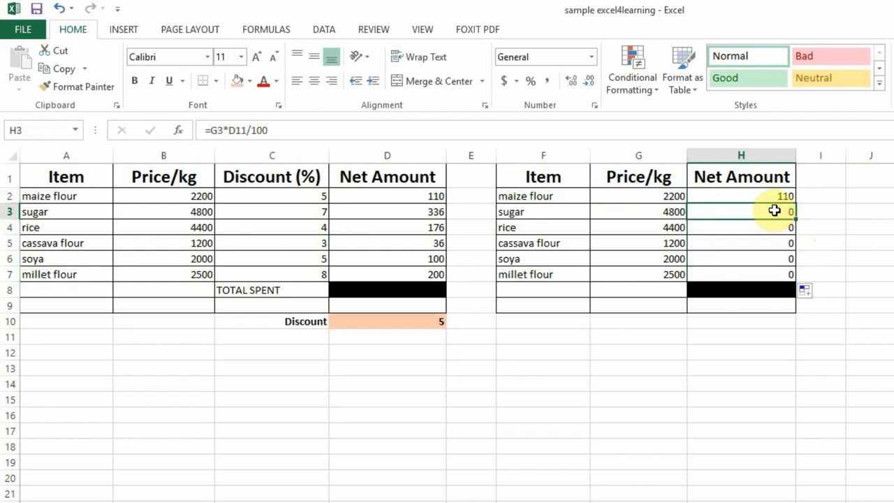
click(777, 196)
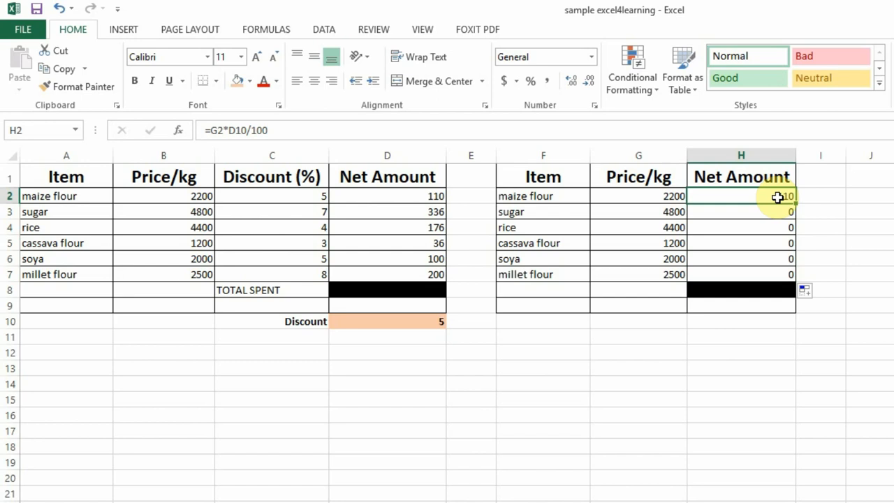
click(780, 213)
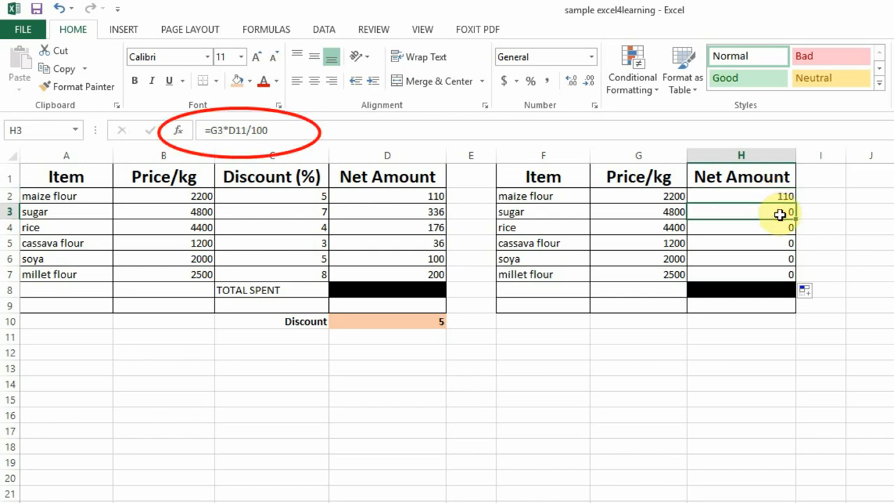
click(412, 337)
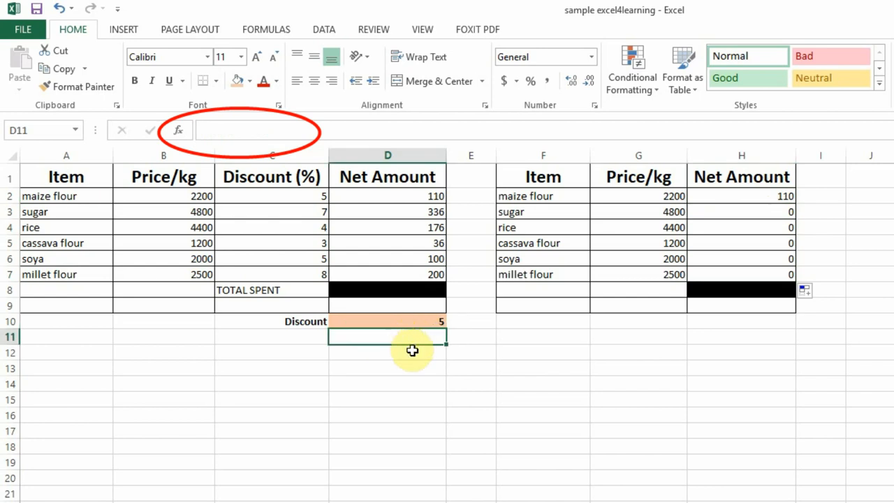
click(778, 229)
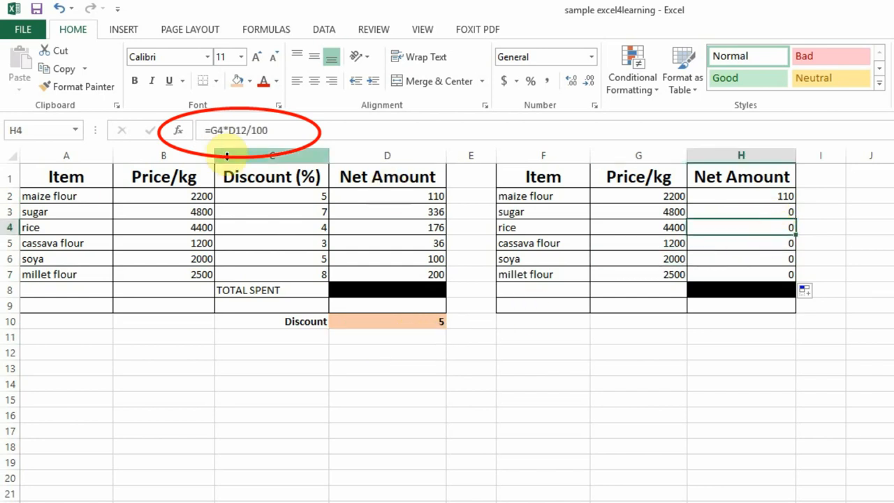
click(385, 354)
click(388, 380)
click(394, 414)
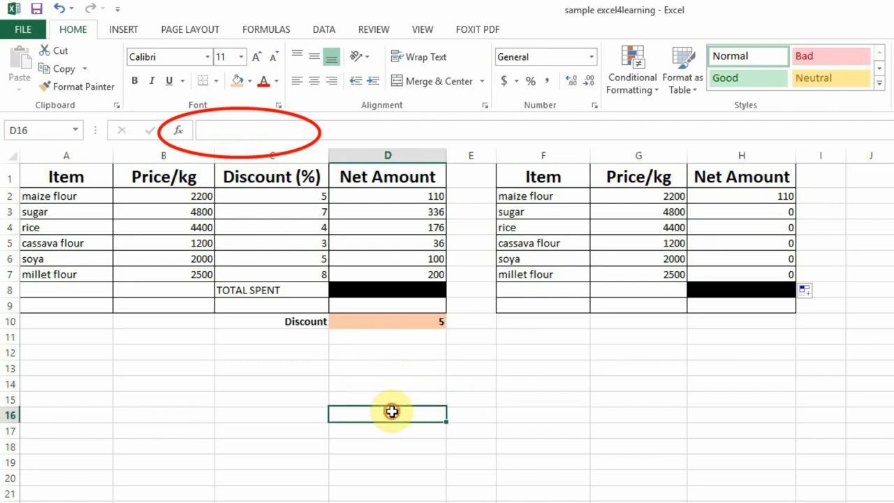
click(398, 431)
click(402, 398)
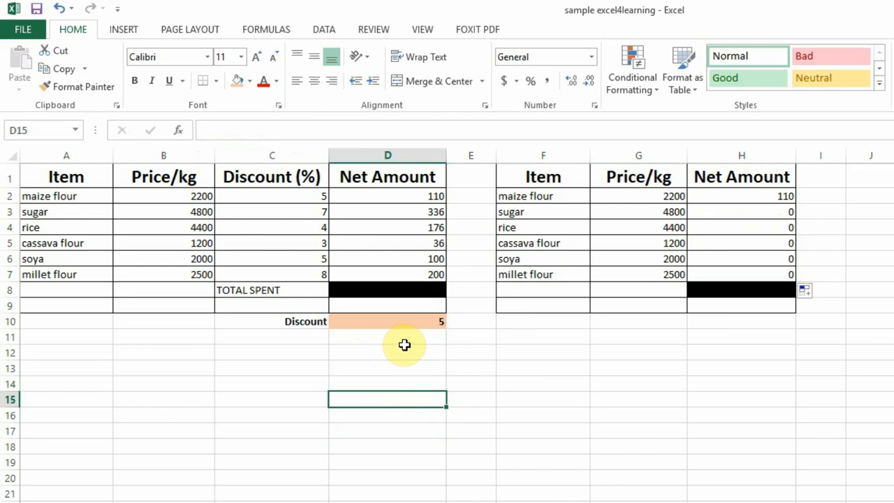
Compare the discount references in the H5 and H7 Net Amount formulas with the Discount cell D10.
click(409, 324)
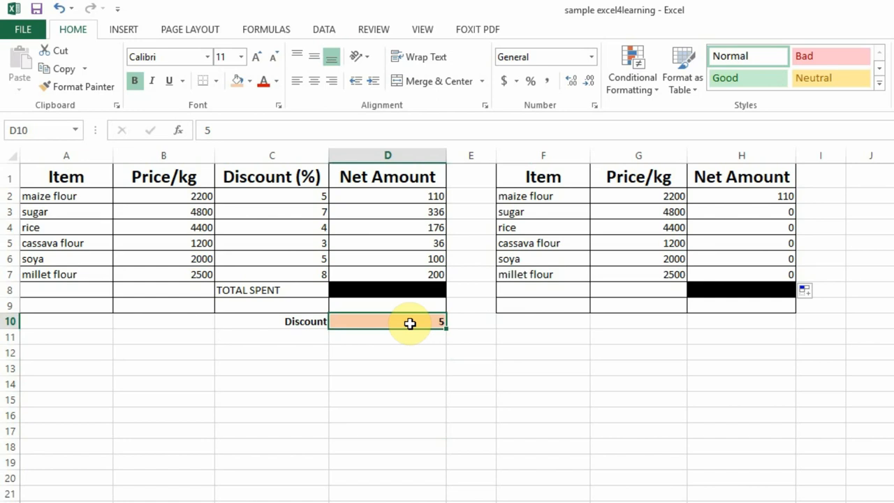
drag(780, 213, 775, 273)
click(422, 320)
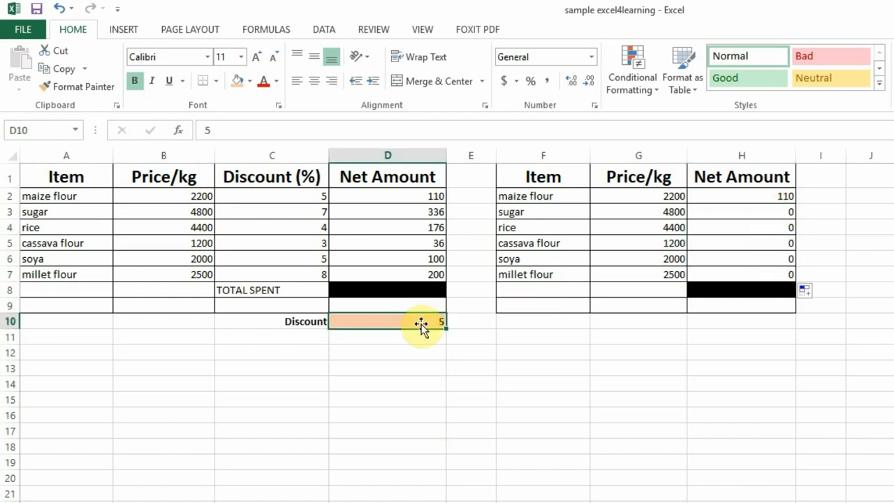
click(775, 240)
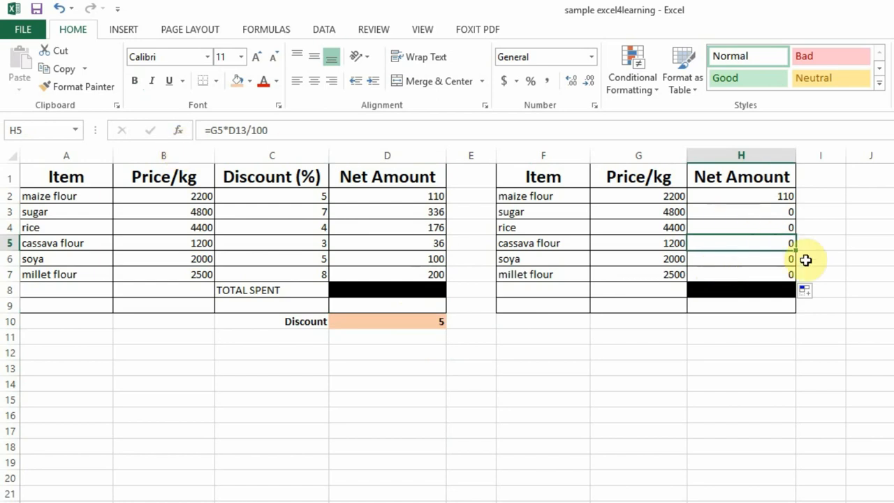
click(777, 278)
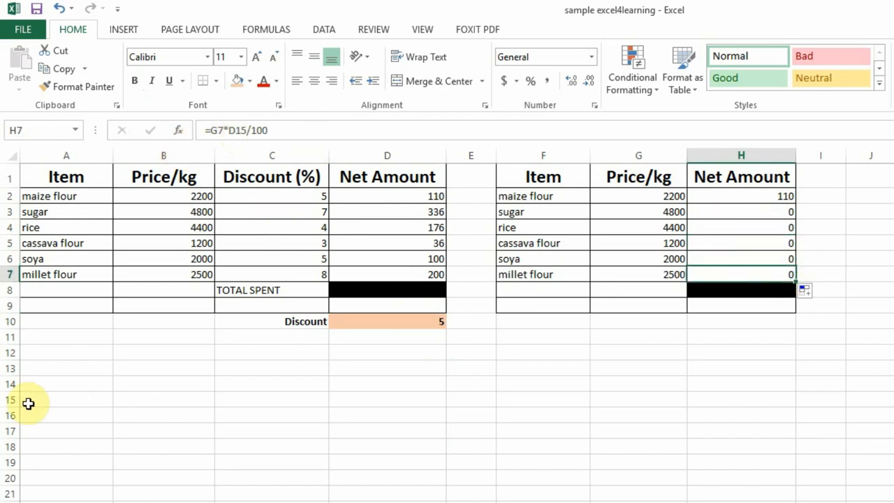
click(345, 403)
click(433, 322)
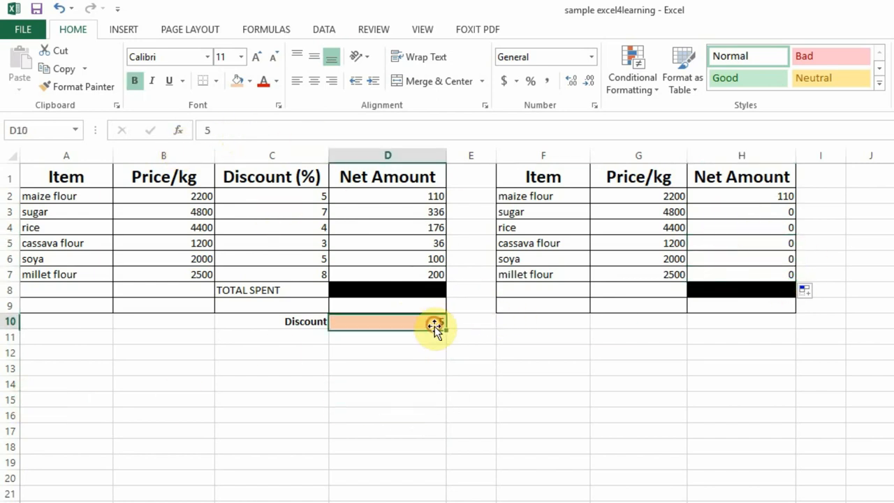
Make the discount reference in H2 absolute so that the formula reads =G2*$D$10/100.
click(768, 196)
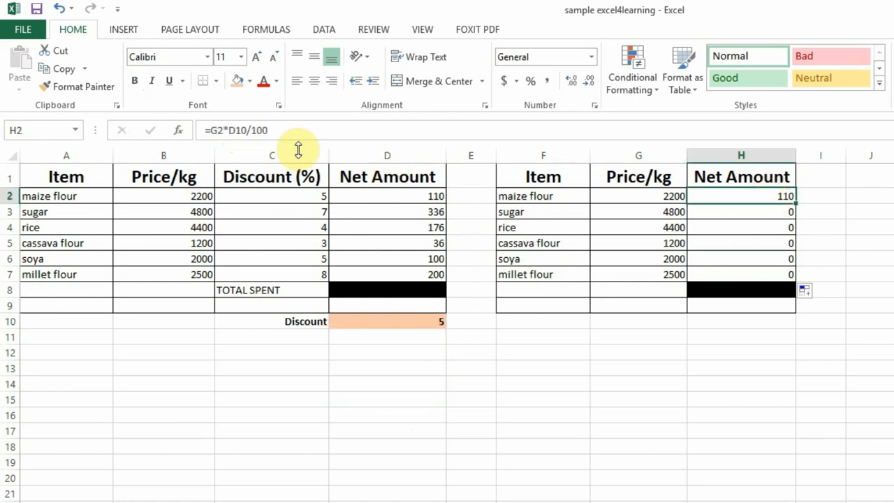
click(230, 130)
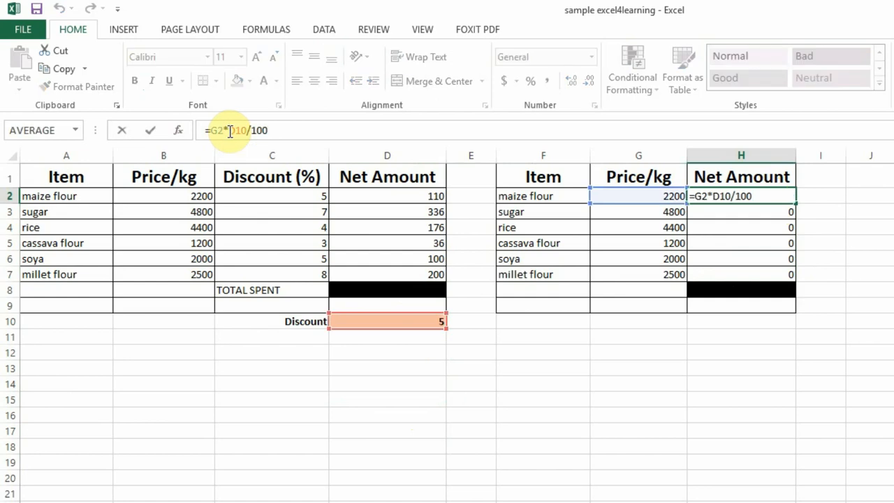
click(720, 196)
click(713, 197)
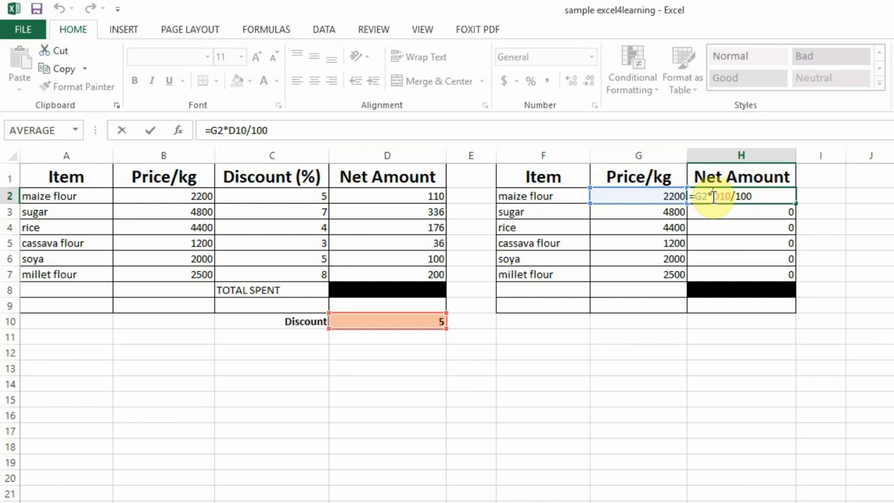
text($D)
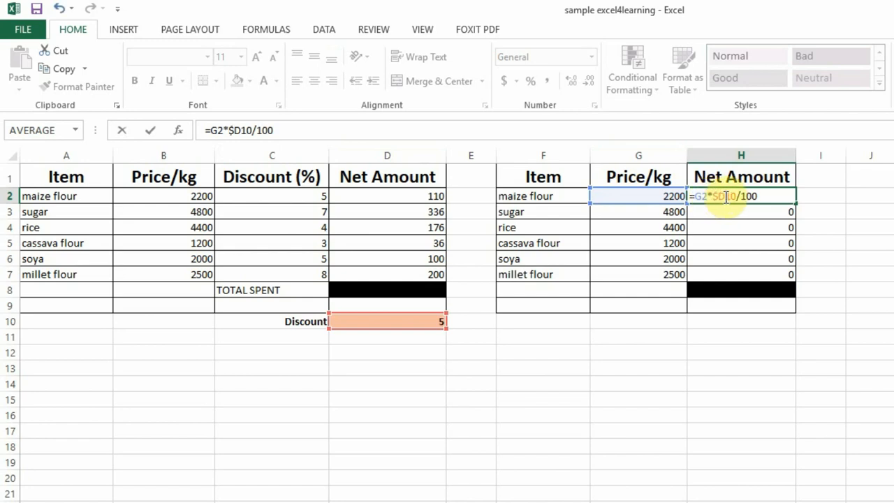
text($)
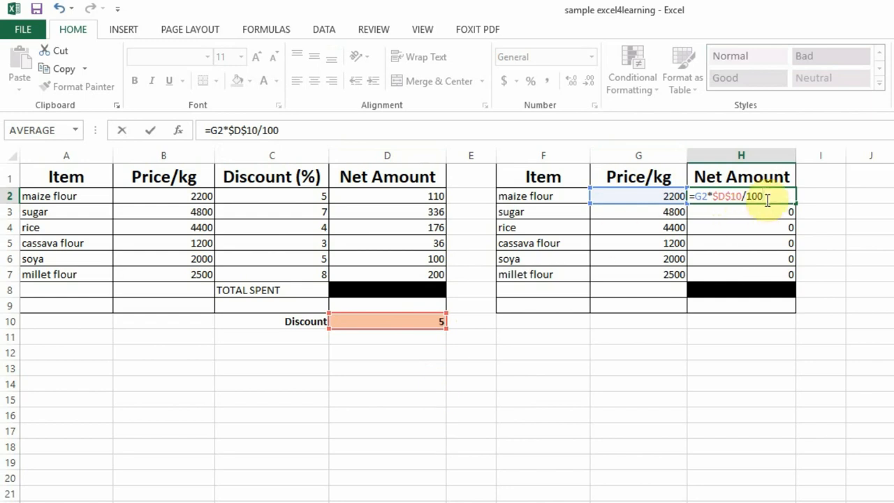
key(Return)
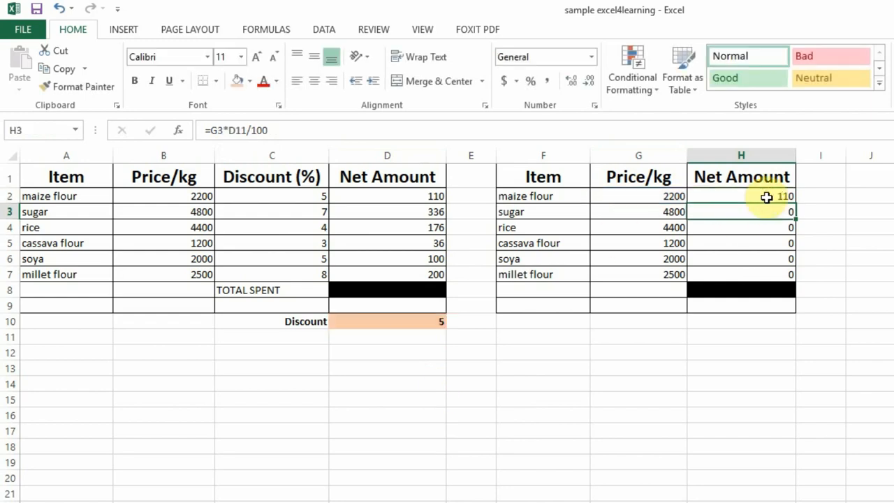
Fill the H2 formula down to H7 and check the discount reference in H3, H4 and H7.
click(768, 196)
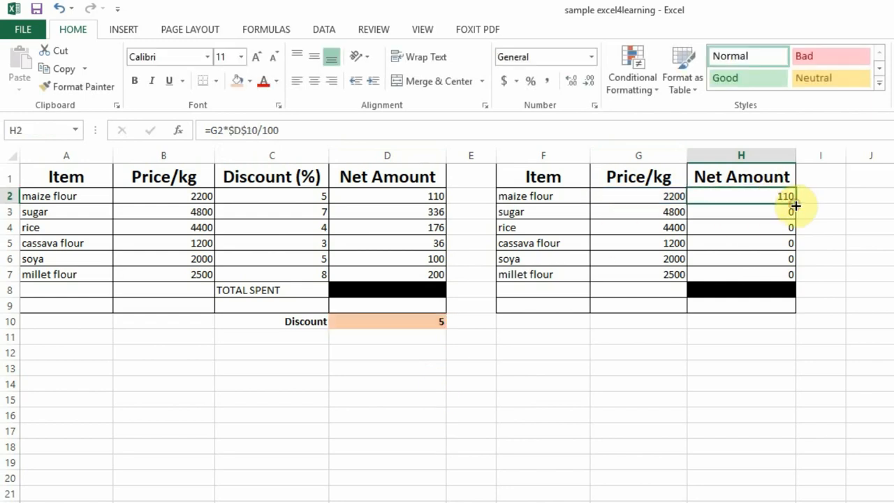
drag(793, 208, 791, 274)
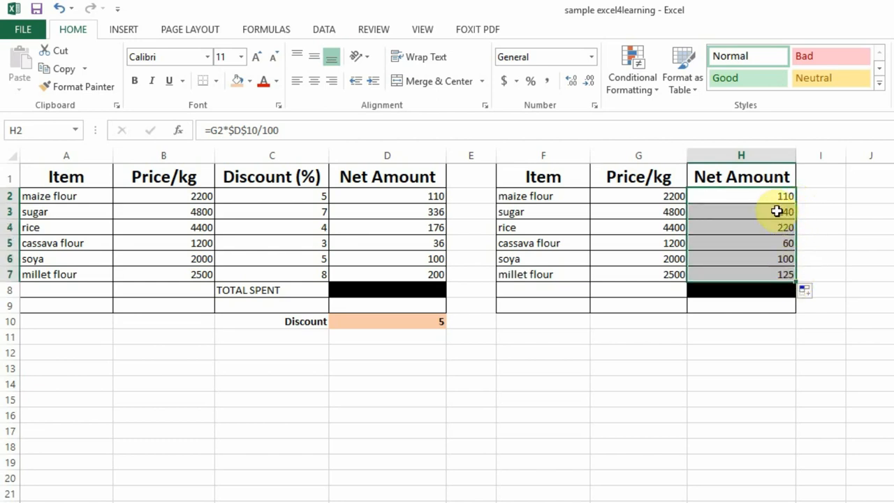
click(777, 212)
click(772, 228)
click(764, 272)
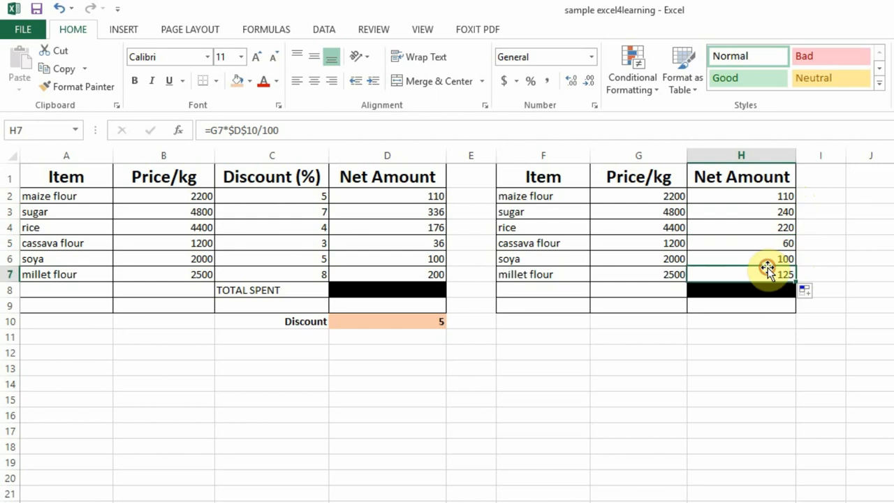
Check the absolute discount reference in the Net Amount formulas for rice, cassava flour and soya in H4, H5 and H6.
click(760, 227)
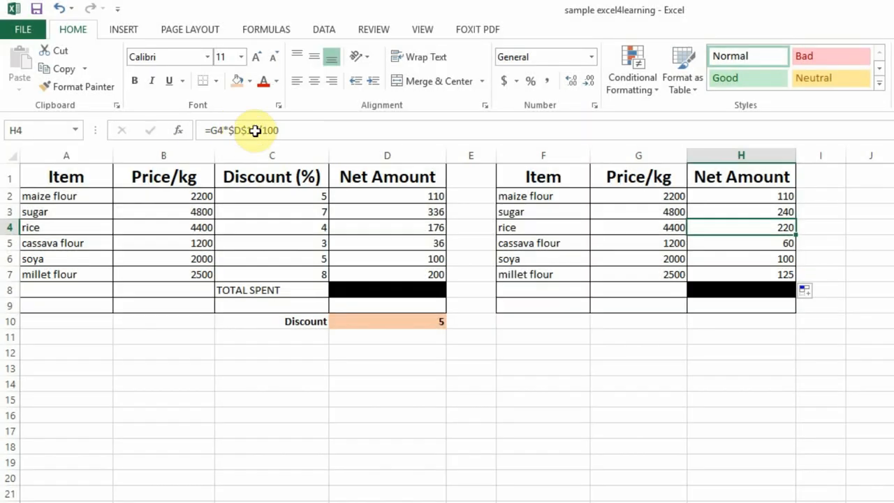
click(777, 244)
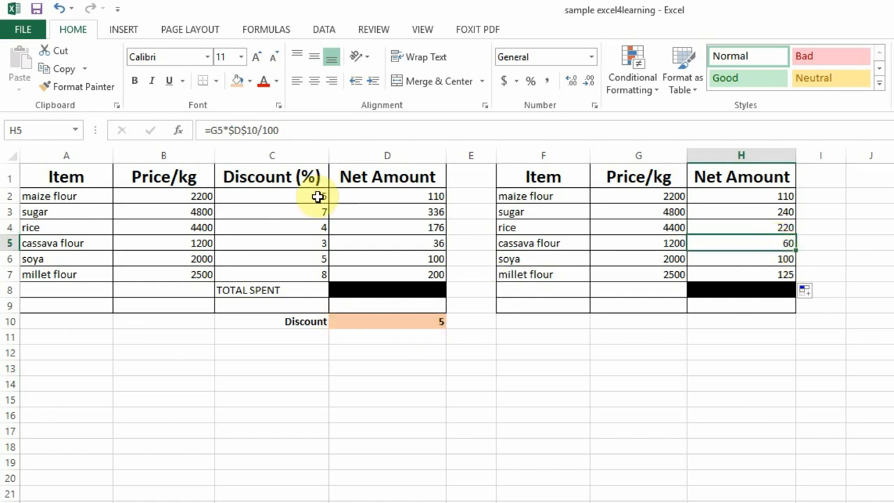
click(774, 229)
click(768, 245)
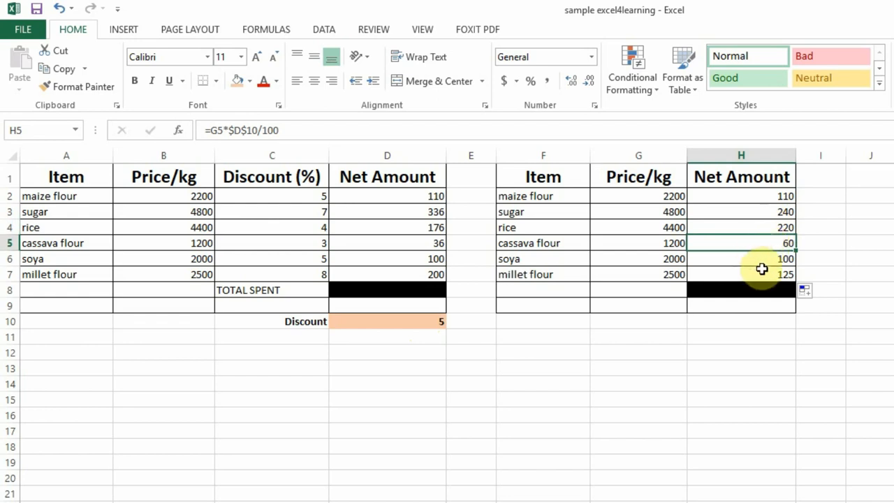
click(764, 257)
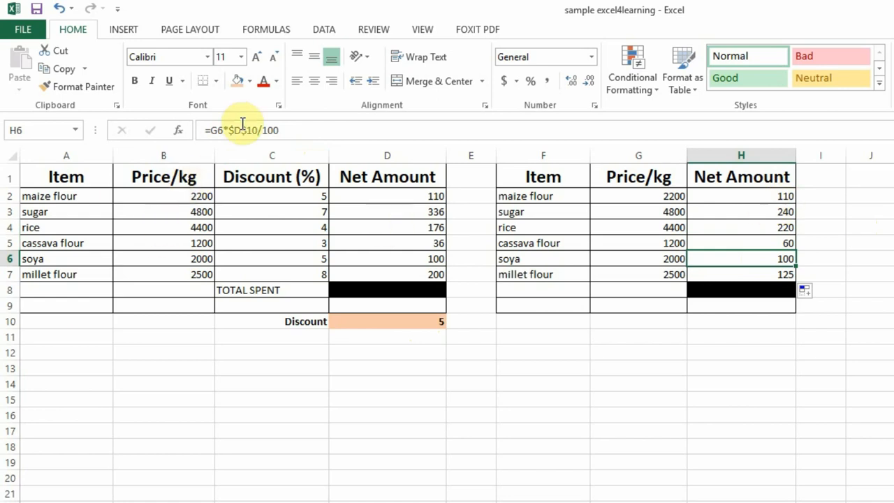
Test the Net Amount formulas in column H by setting the Discount in D10 to 10 and to 16.
click(420, 320)
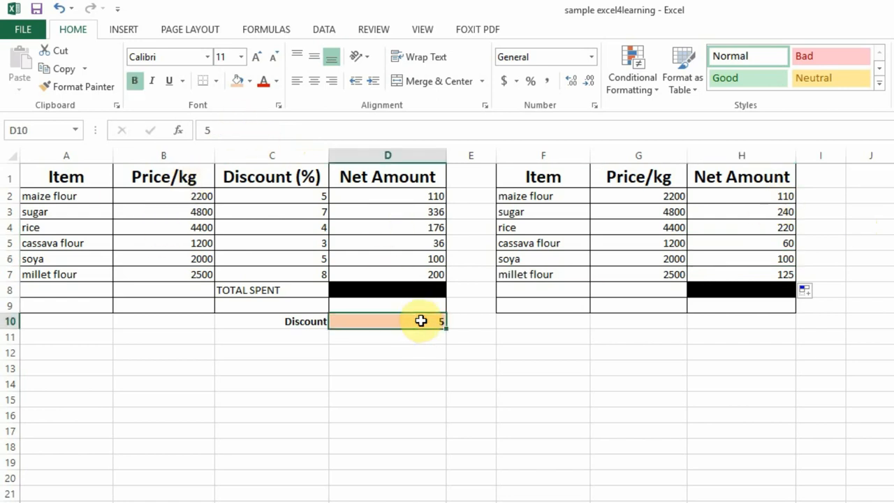
text(10)
click(541, 334)
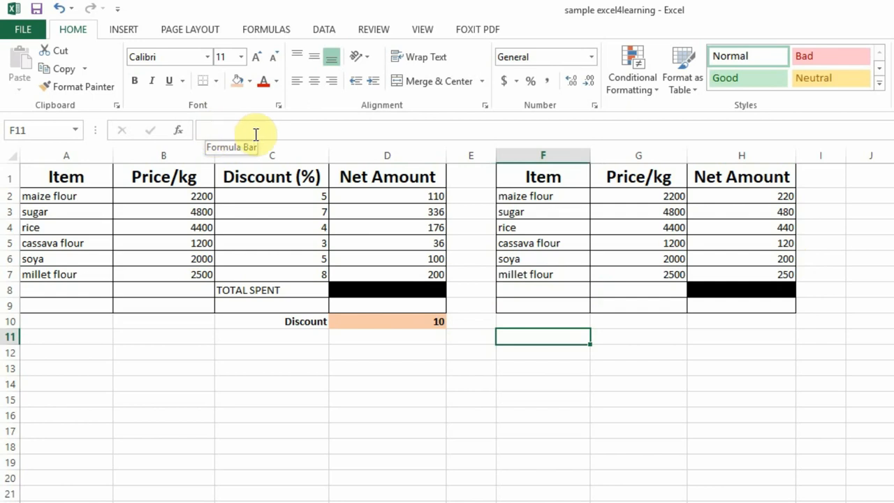
click(422, 322)
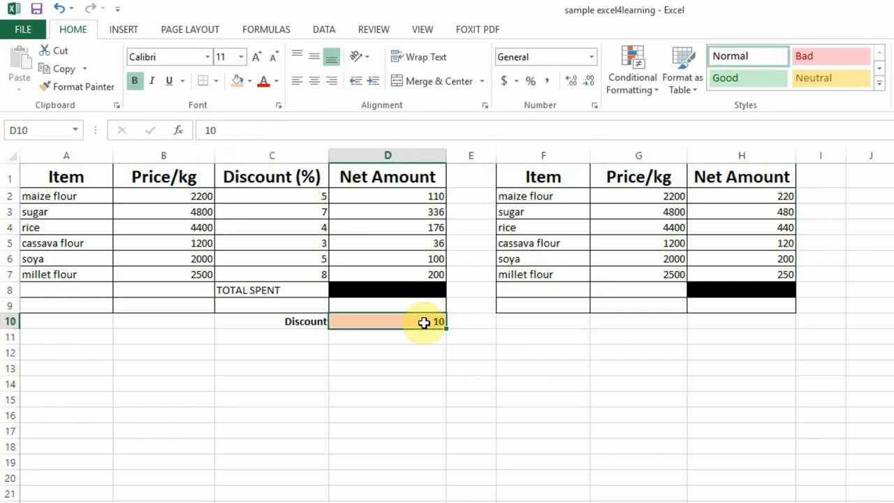
text(16)
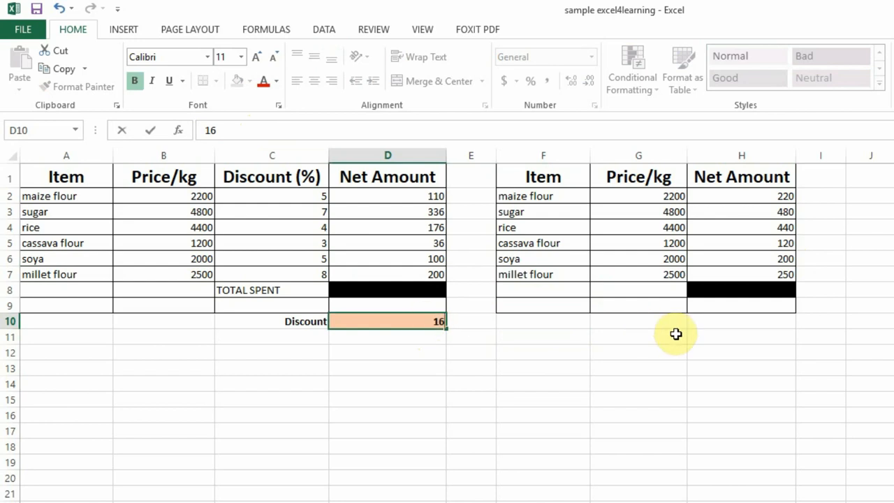
click(675, 334)
Set the Discount in D10 to 35 and check the maize flour Net Amount formula in H2.
click(406, 318)
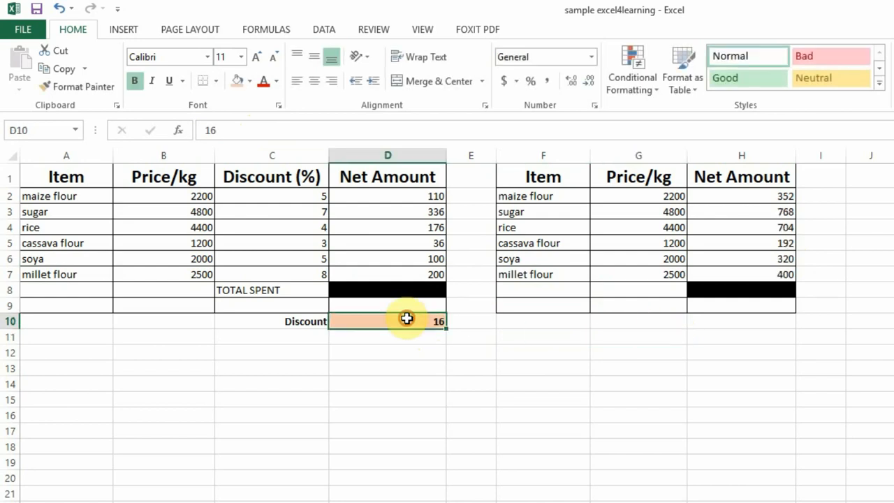
text(35)
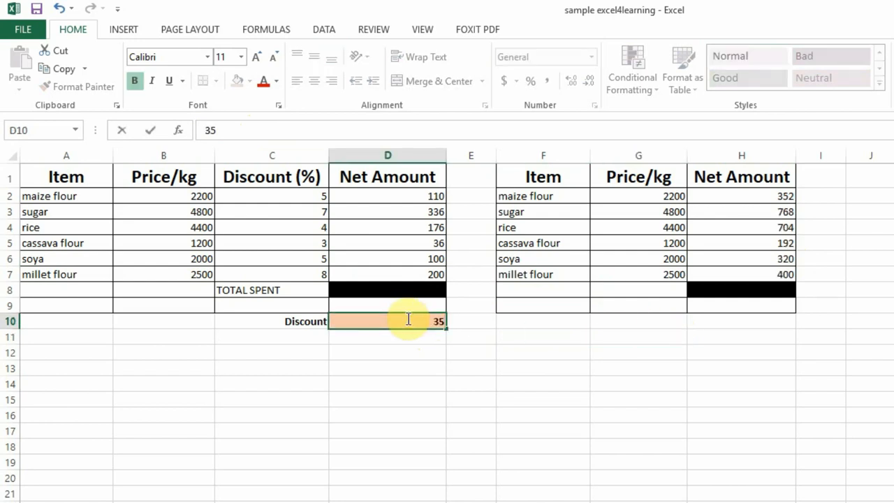
click(613, 339)
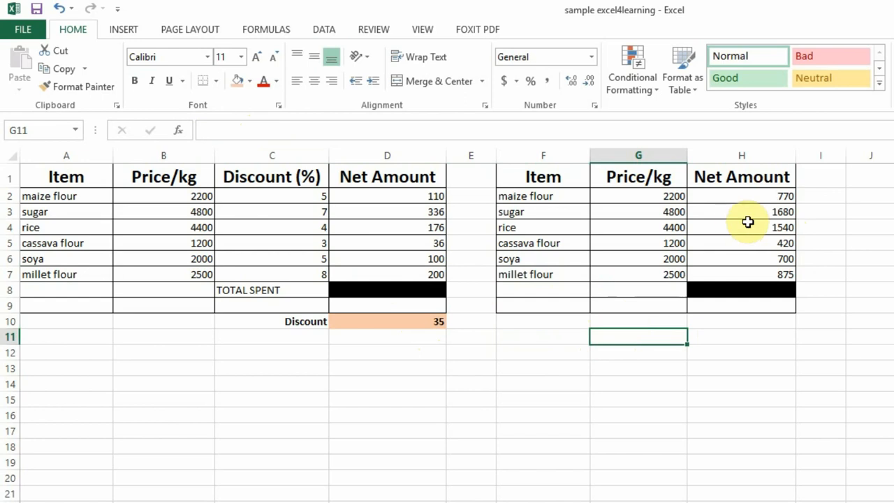
click(768, 197)
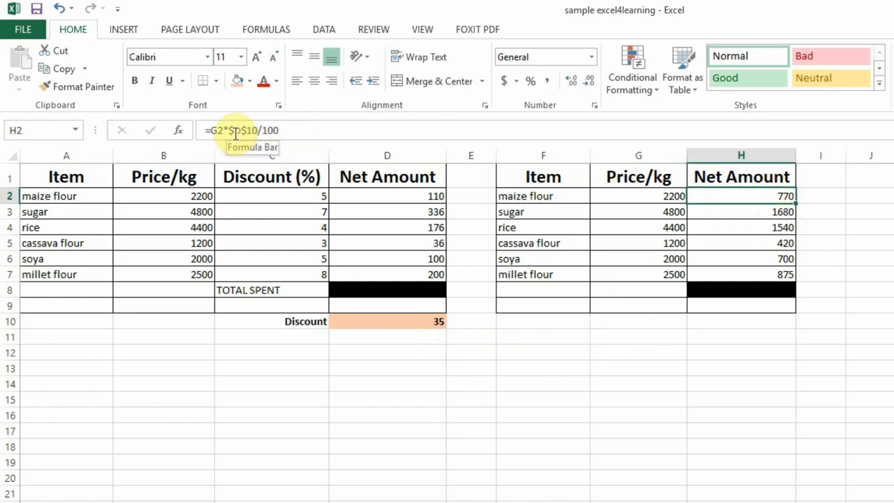